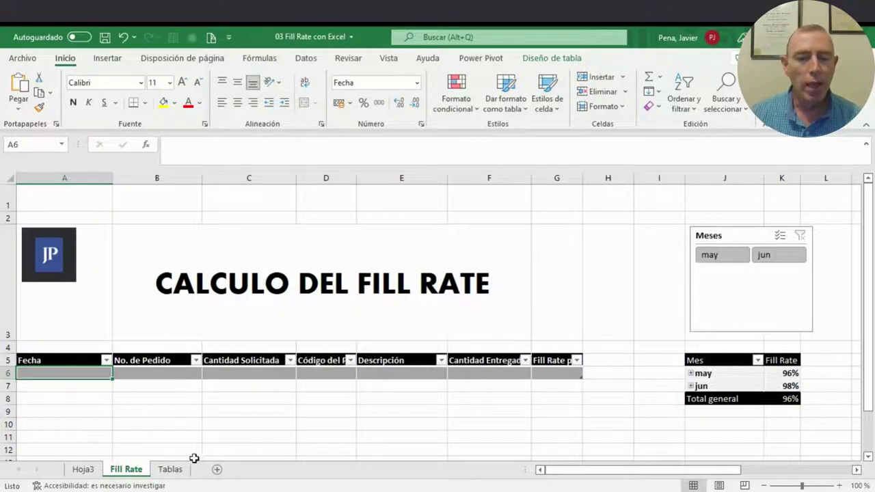
Step: Review the product code list and the order table's Código del Producto column
click(170, 468)
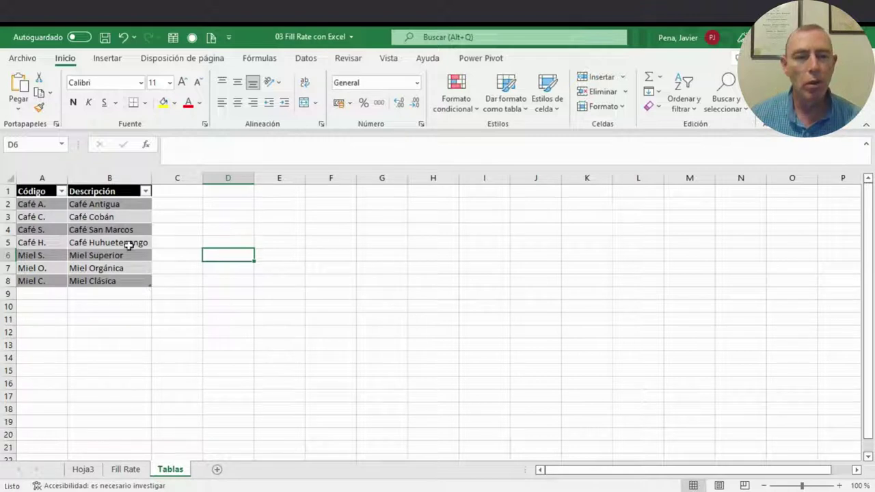
click(125, 468)
click(335, 373)
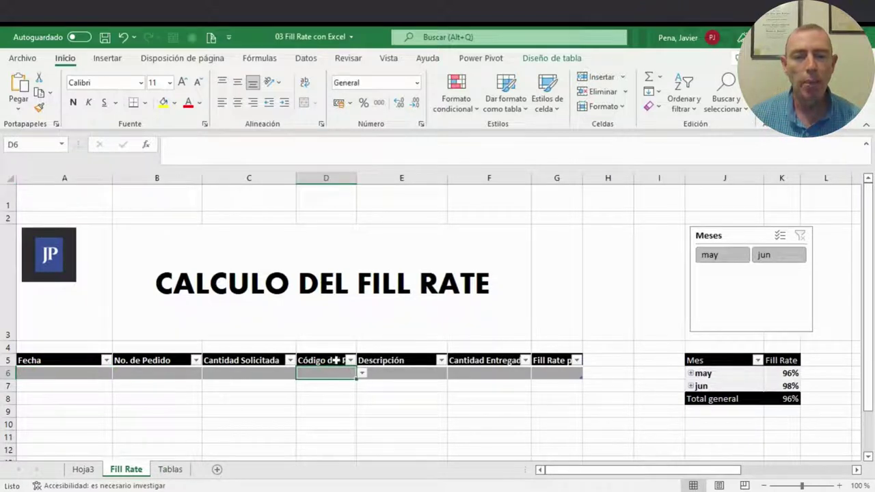
click(335, 360)
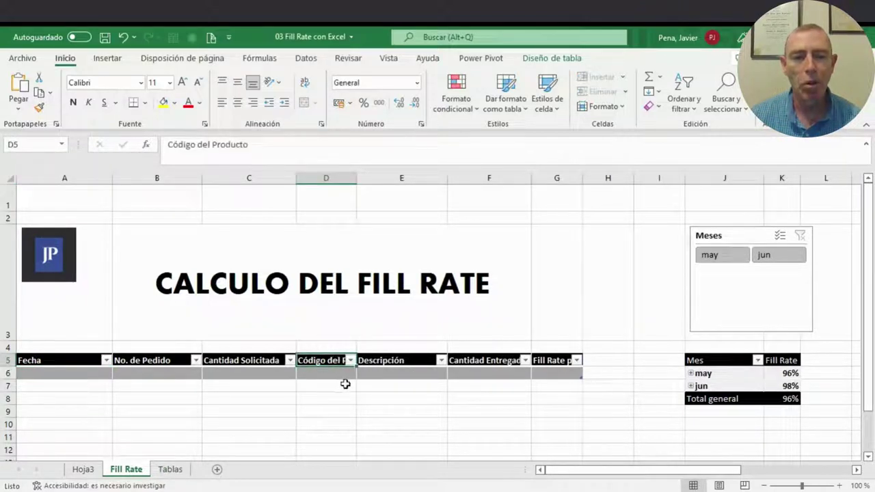
click(338, 371)
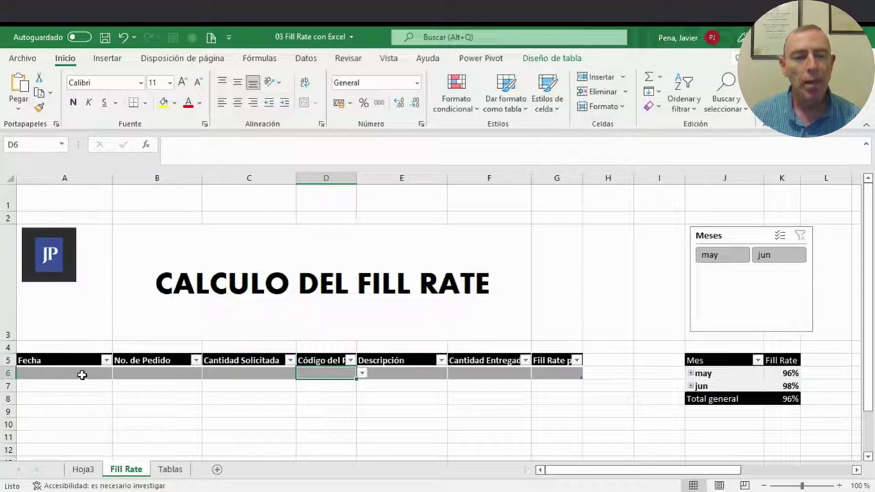
Step: Inspect the date, order number, requested quantity and description lookup cells of the order table
click(59, 372)
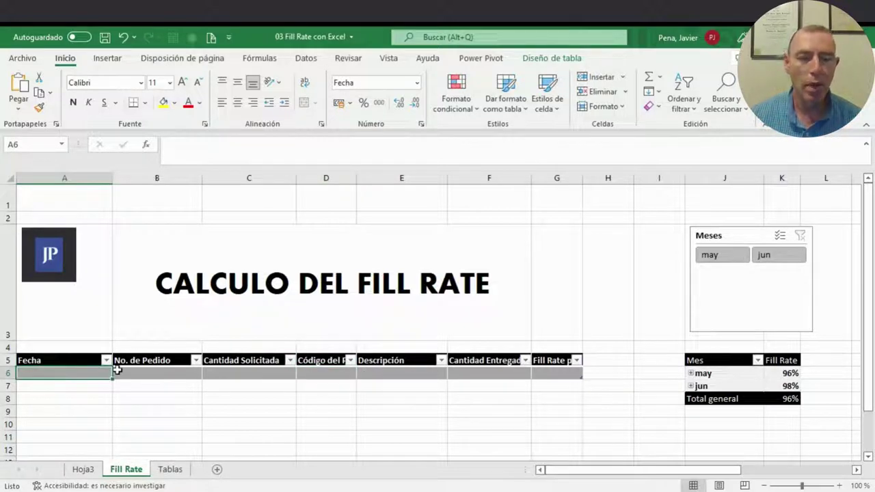
click(140, 369)
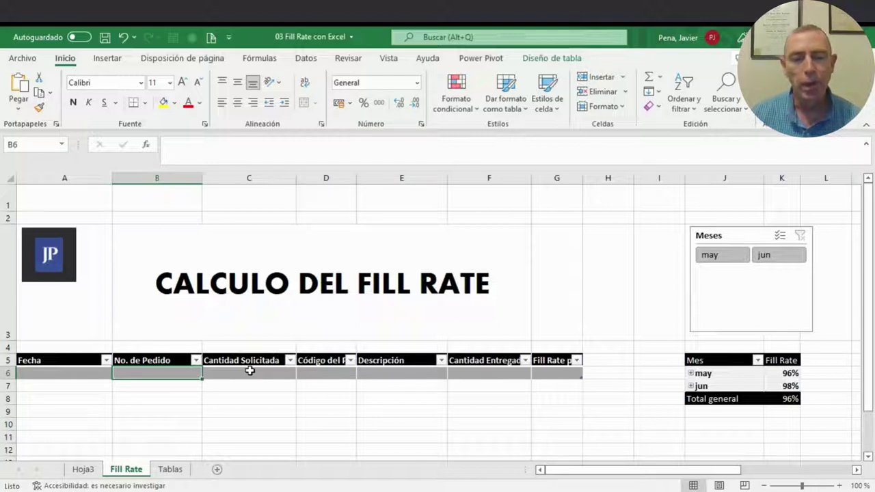
click(249, 370)
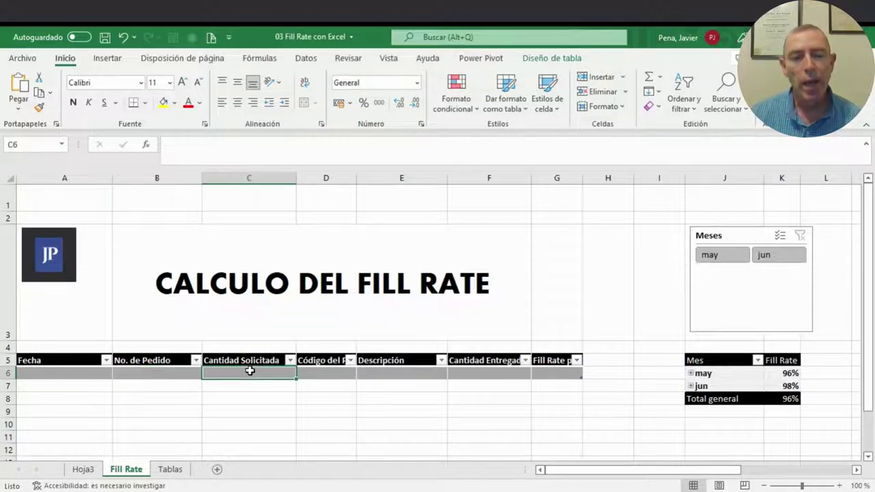
click(340, 374)
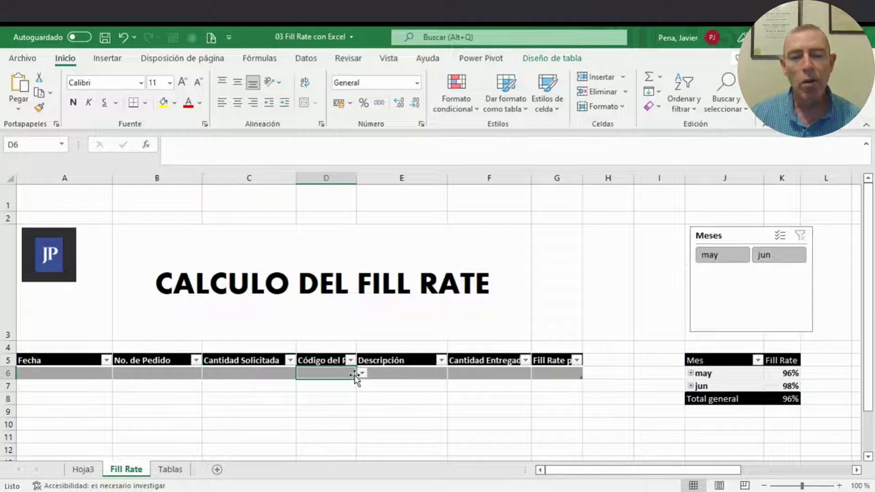
click(407, 373)
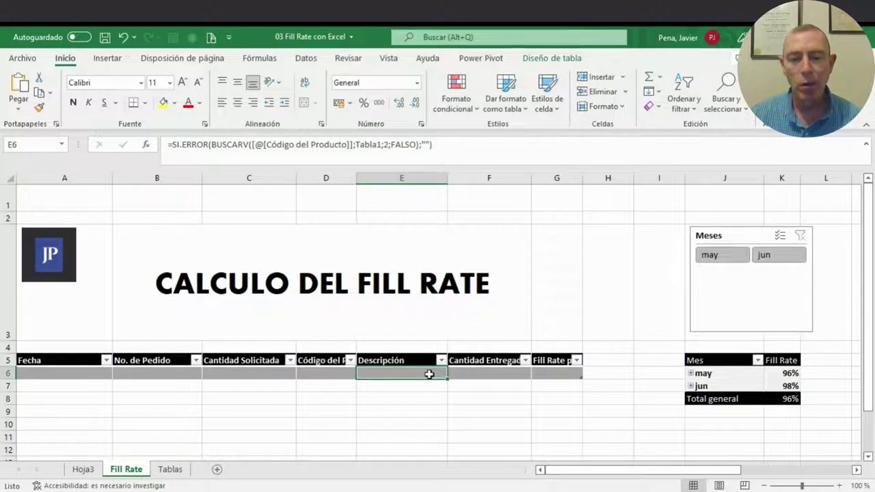
Step: Check the lookup's product table and review the fill-rate percentage formula in edit mode
click(170, 468)
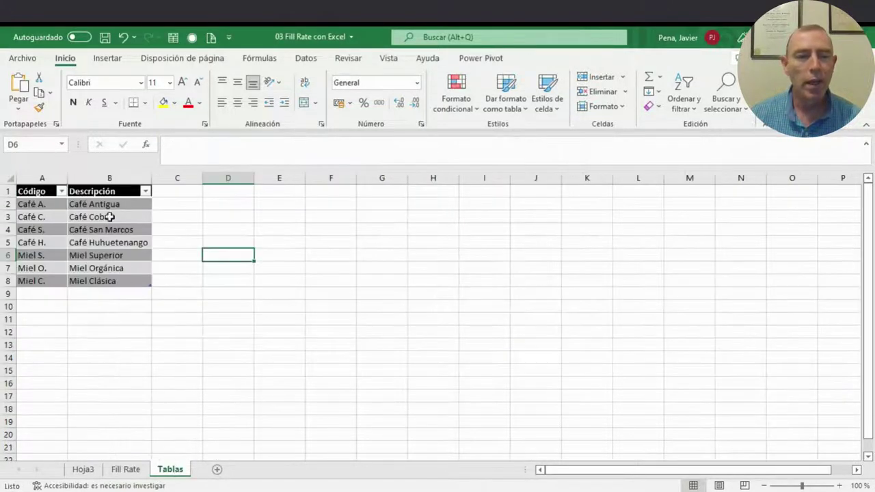
click(125, 468)
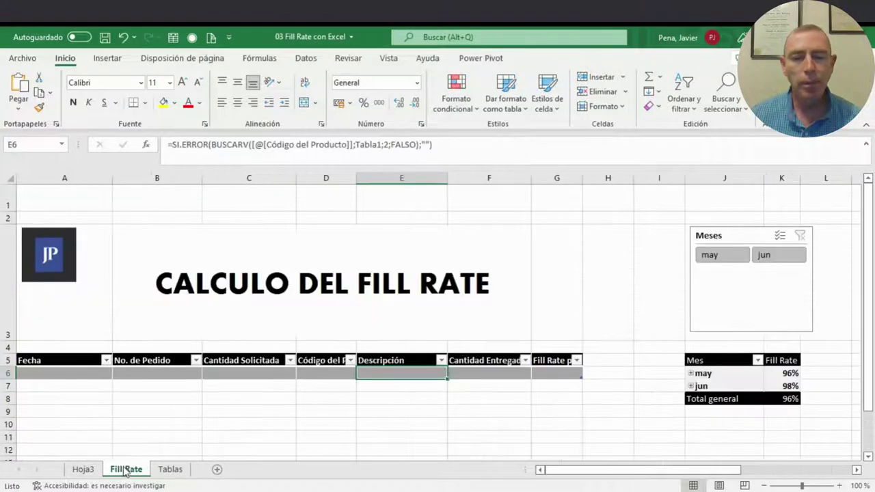
click(507, 373)
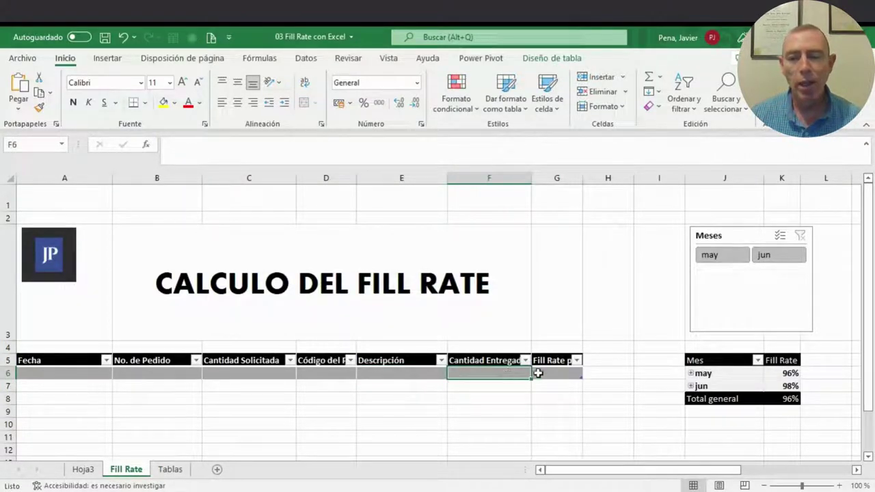
click(568, 373)
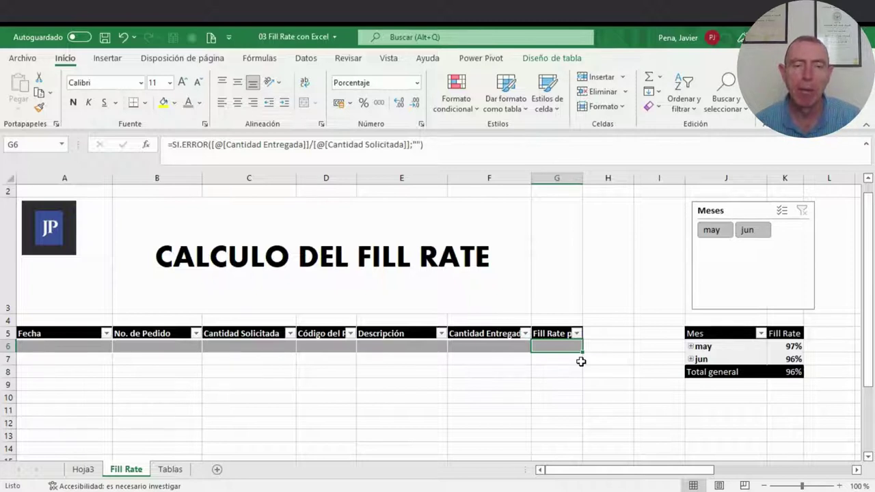
key(F2)
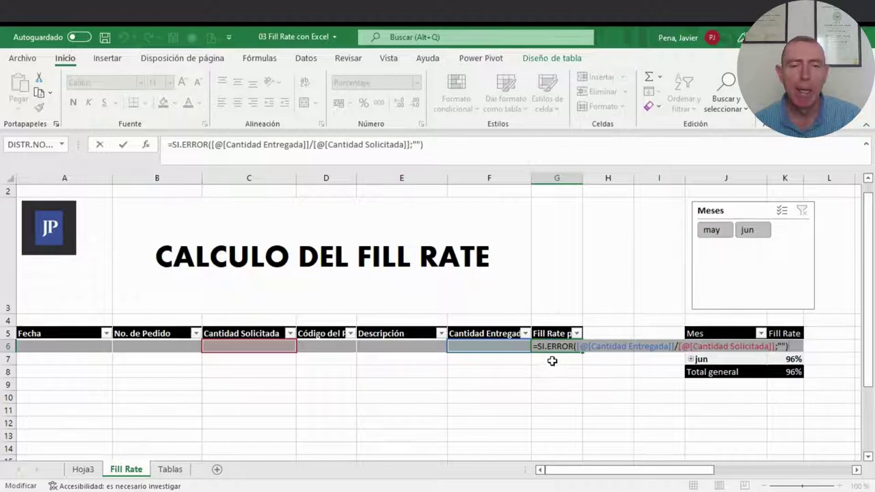
key(Return)
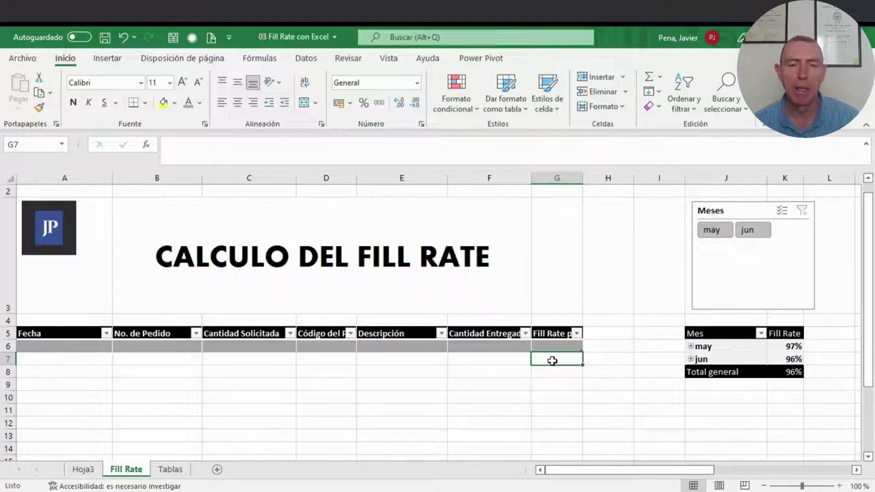
key(Up)
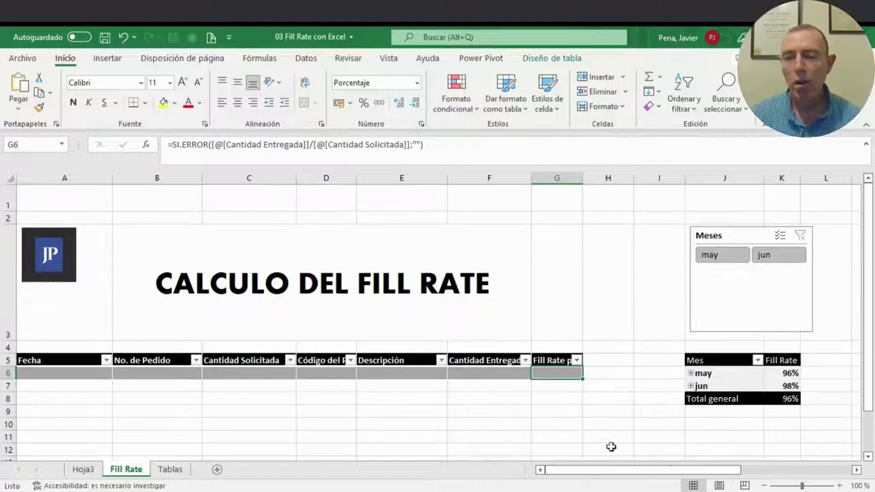
Step: Refresh all pivot tables from a pivot cell so they show (en blanco) and #¡DIV/0!
drag(668, 476, 717, 476)
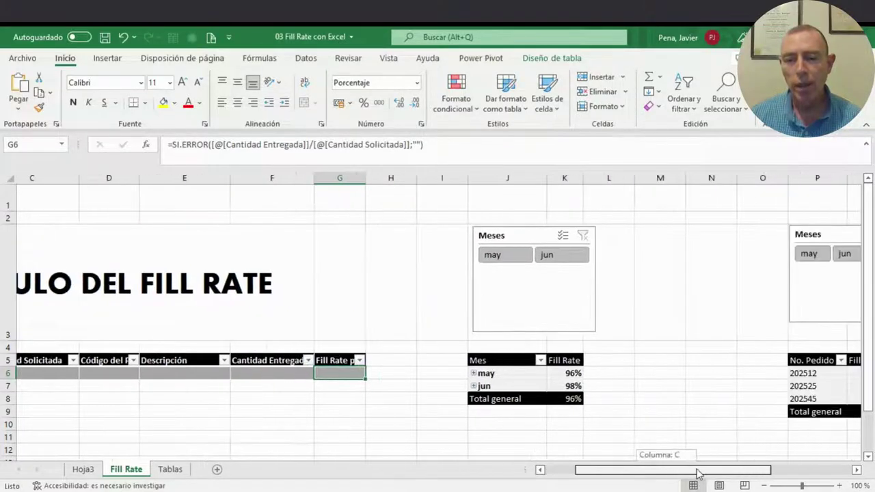
drag(383, 386, 383, 374)
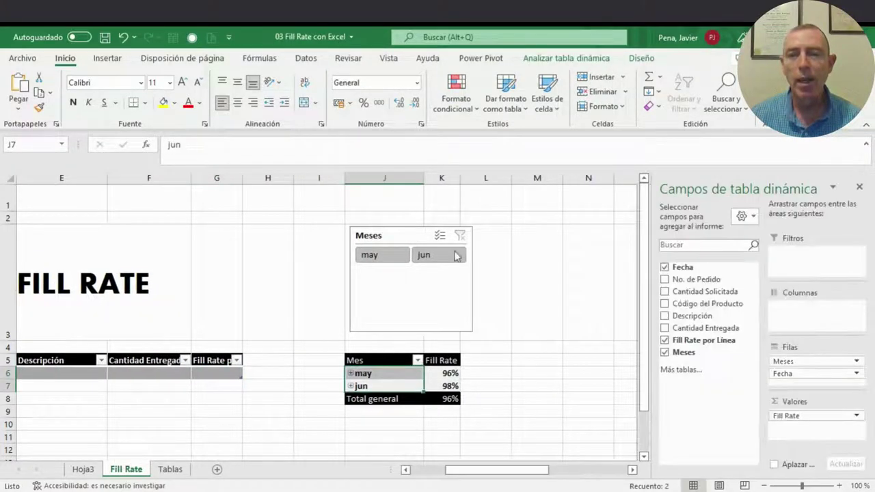
click(561, 62)
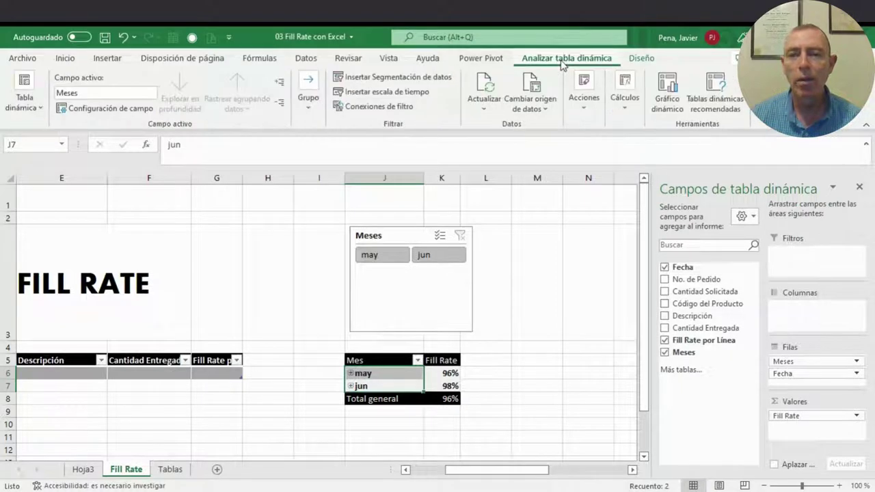
click(484, 103)
click(506, 144)
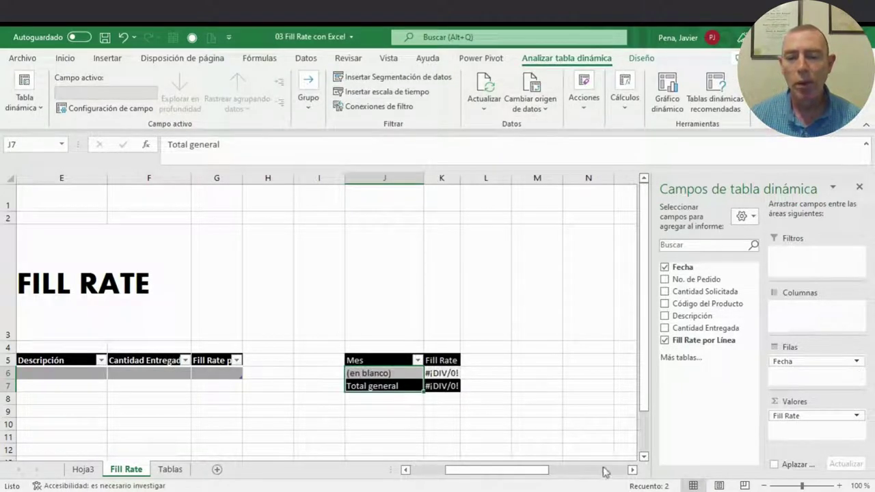
Step: Bring the selection back to cell A6 at the top of the order table
click(632, 470)
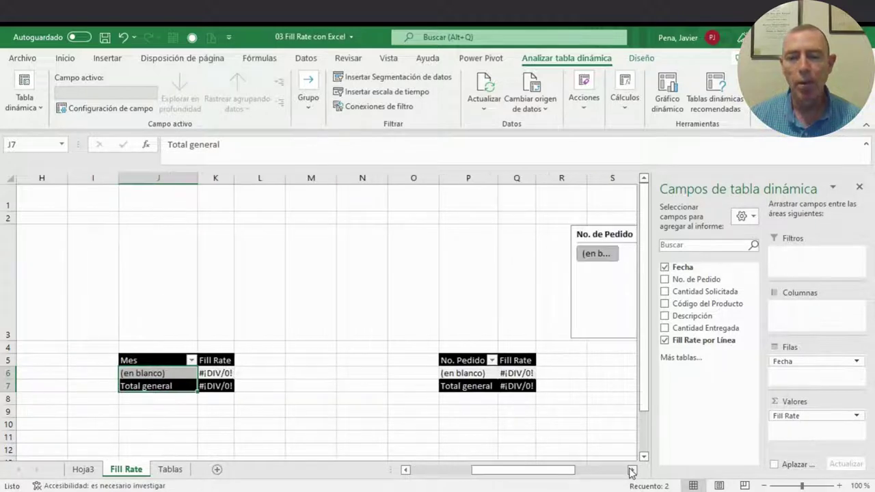
click(266, 426)
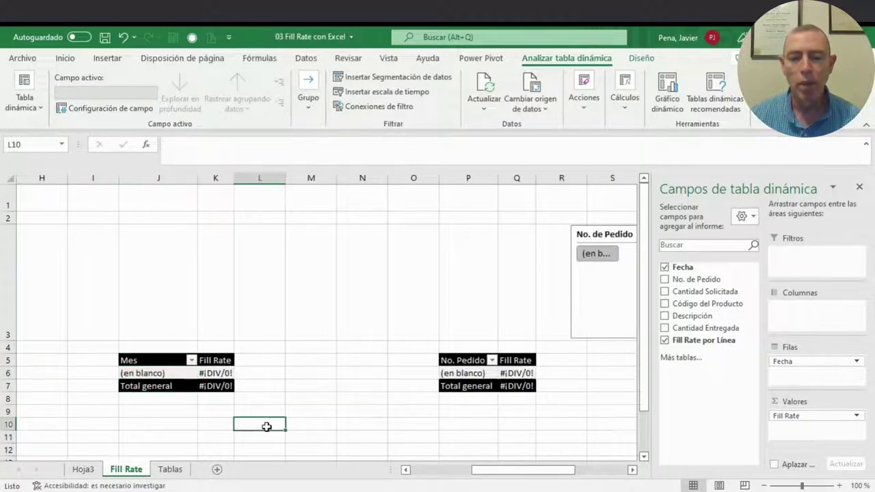
key(Left)
key(Home)
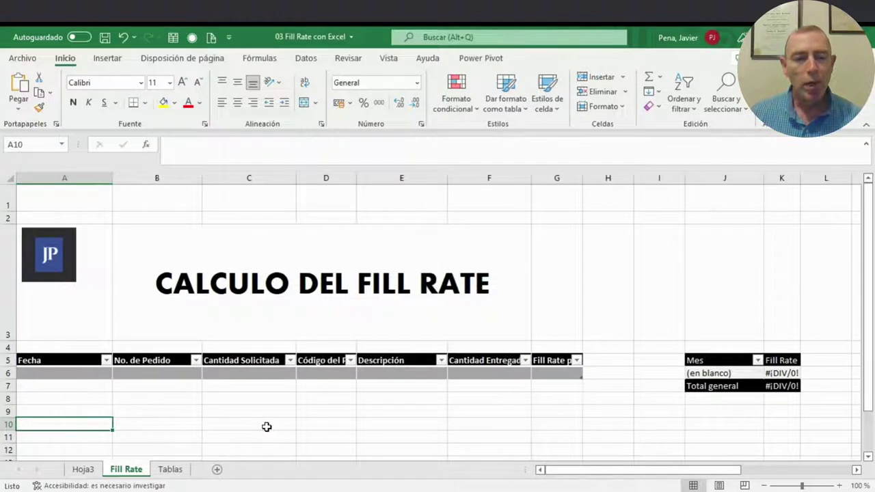
key(Up)
key(Up)
key(Up)
key(Up)
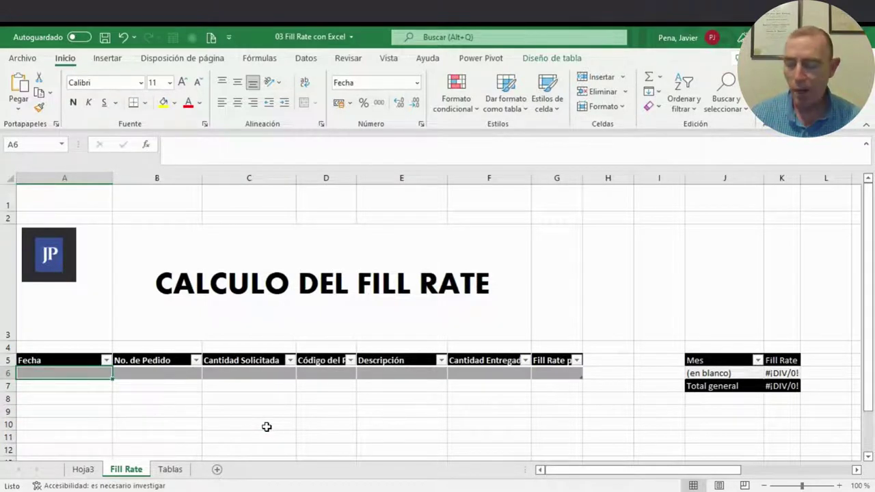
Step: Enter row 6: 15 May 2022, order 200512, 200 requested, Café A., 190 delivered
text(15/5)
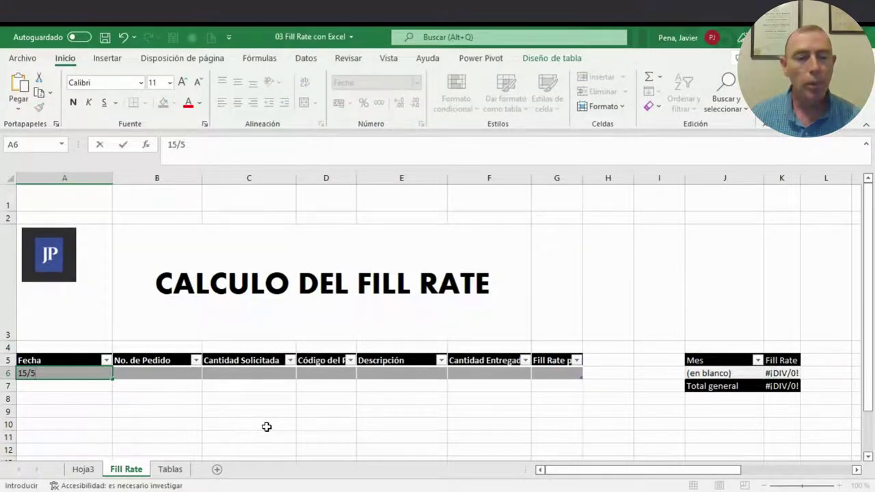
key(Tab)
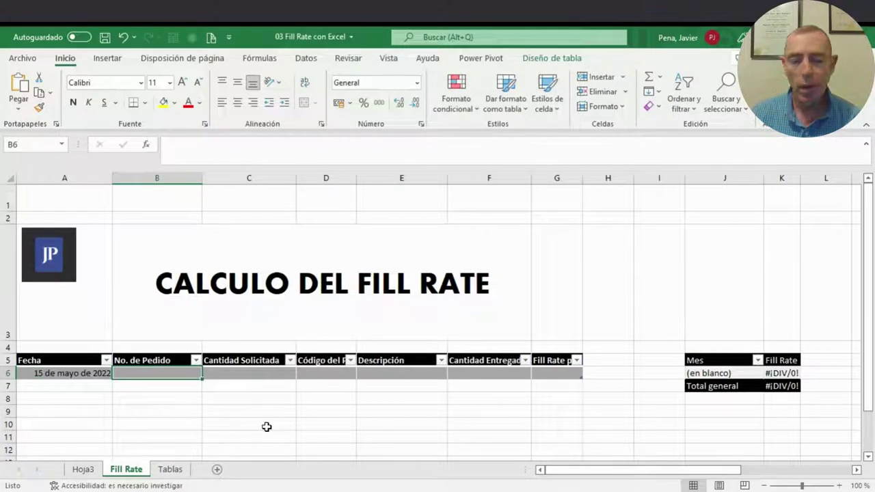
text(200512)
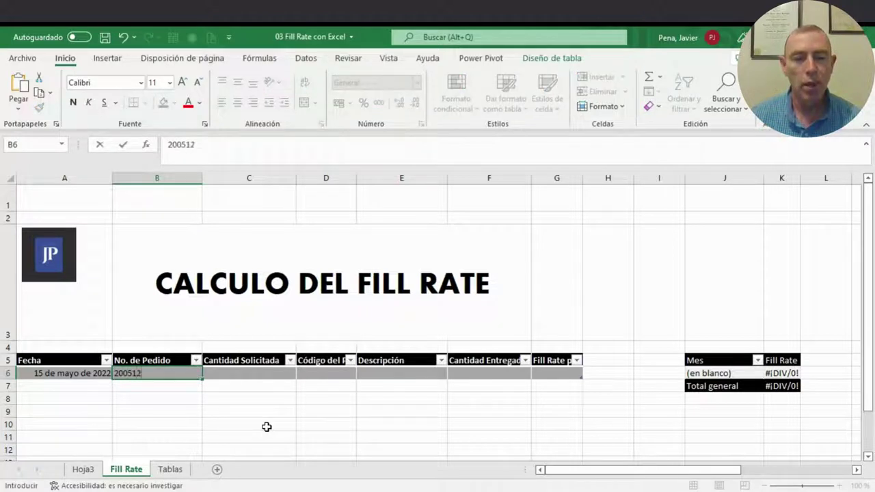
key(Tab)
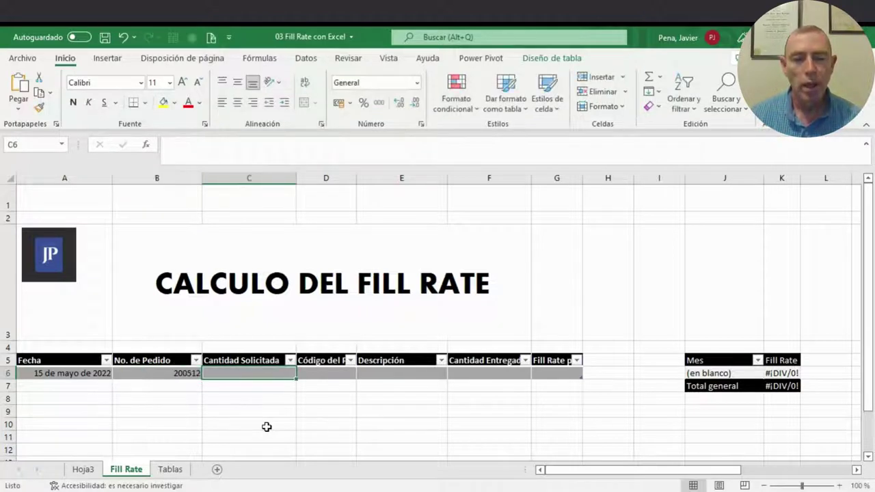
text(200)
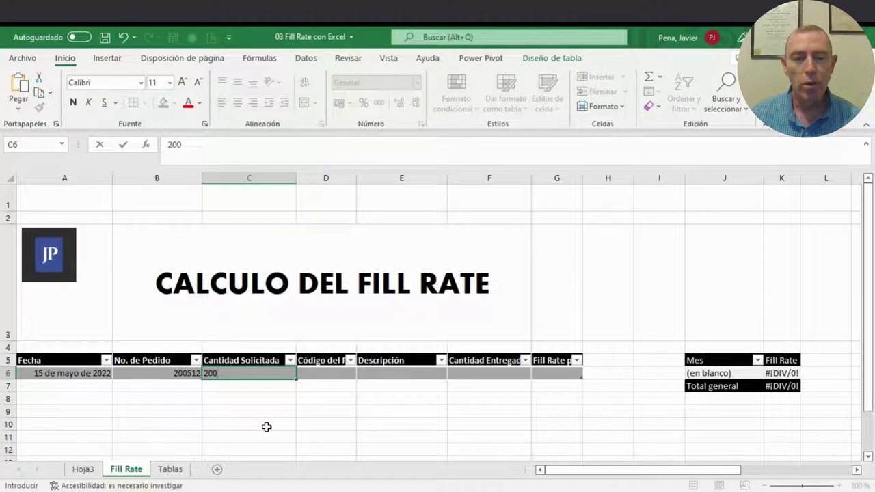
key(Tab)
click(362, 374)
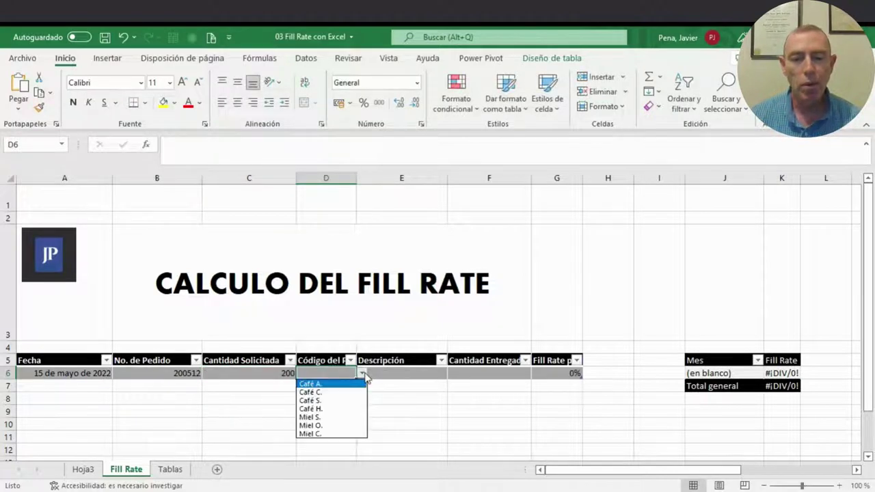
click(331, 384)
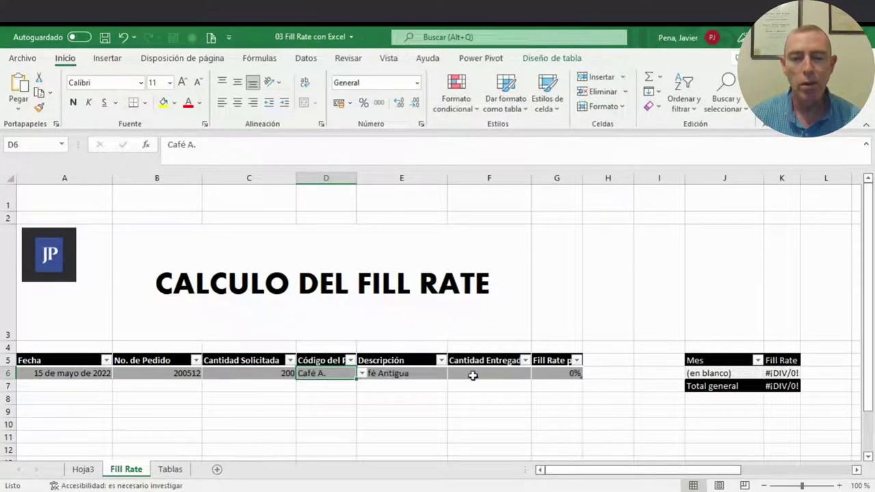
click(432, 376)
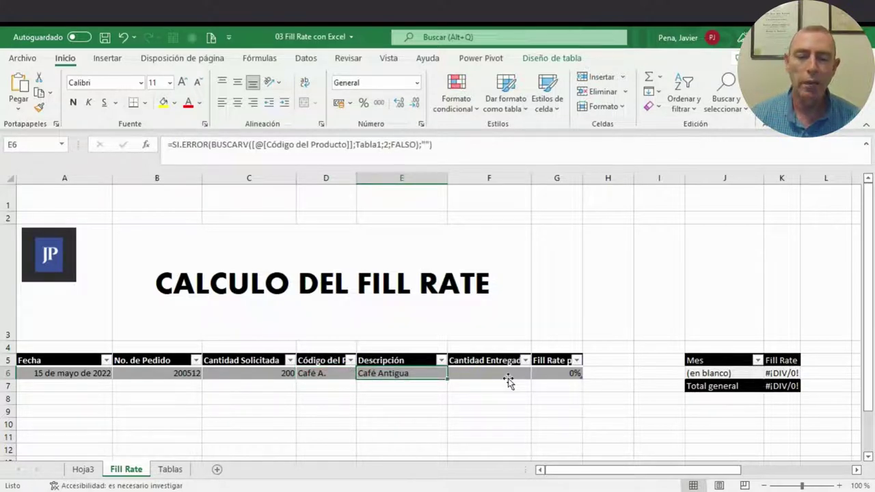
click(509, 381)
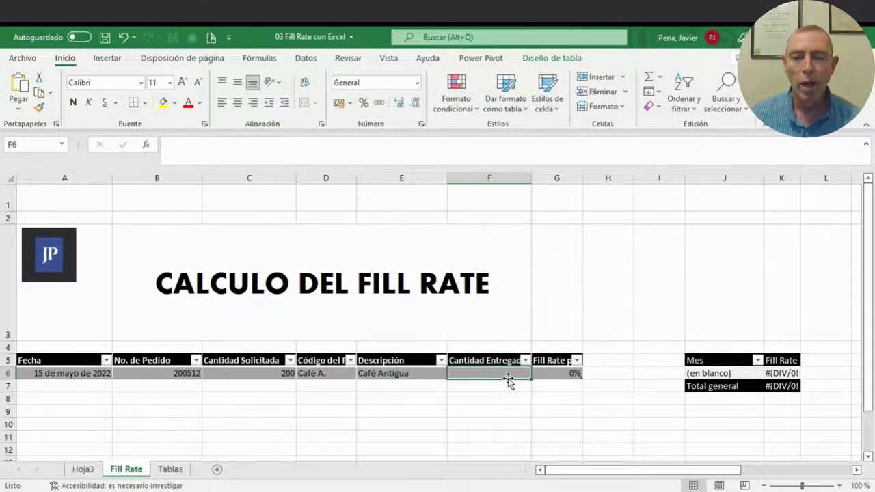
text(190)
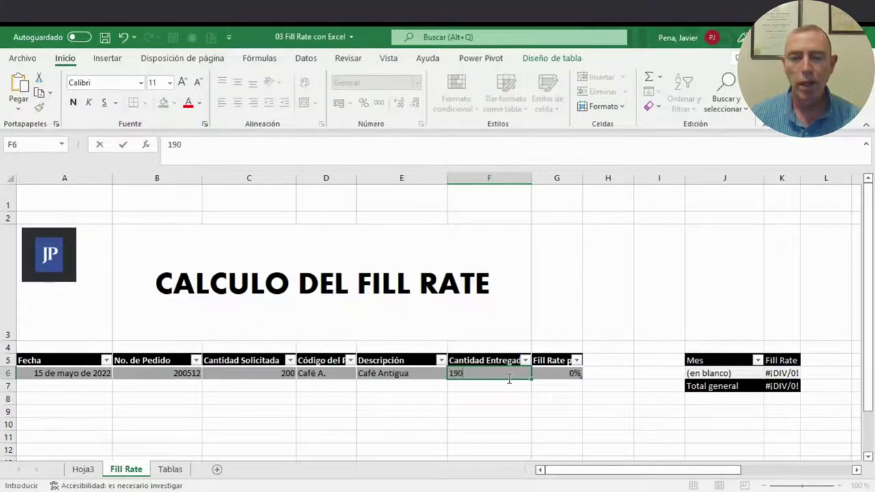
key(Return)
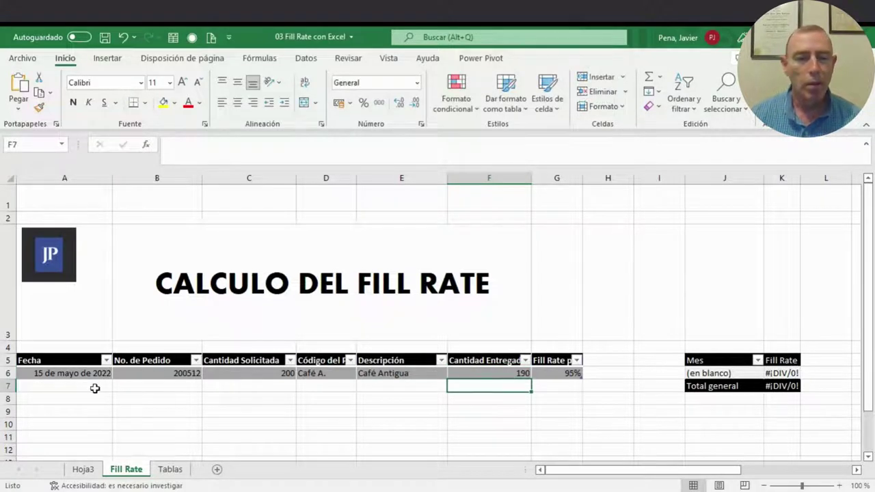
Step: Enter row 7: 15 May 2022, order 200512, 150 requested, Café C., 140 delivered
click(91, 388)
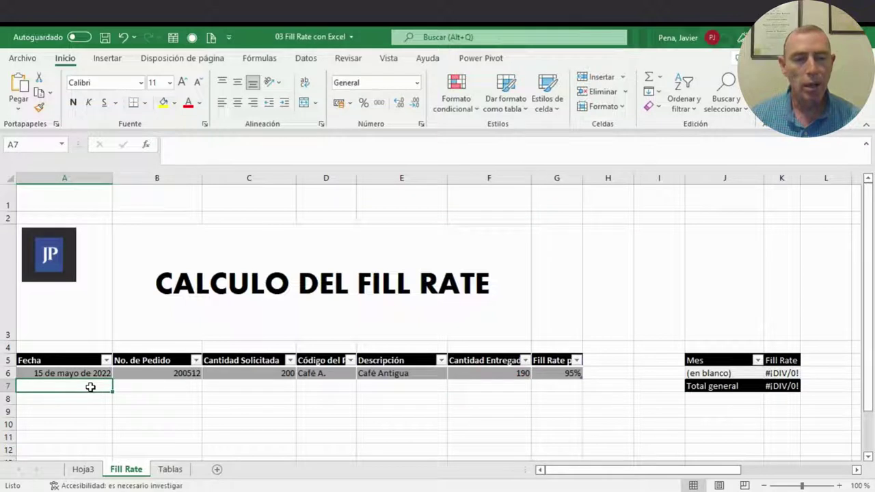
text(15/)
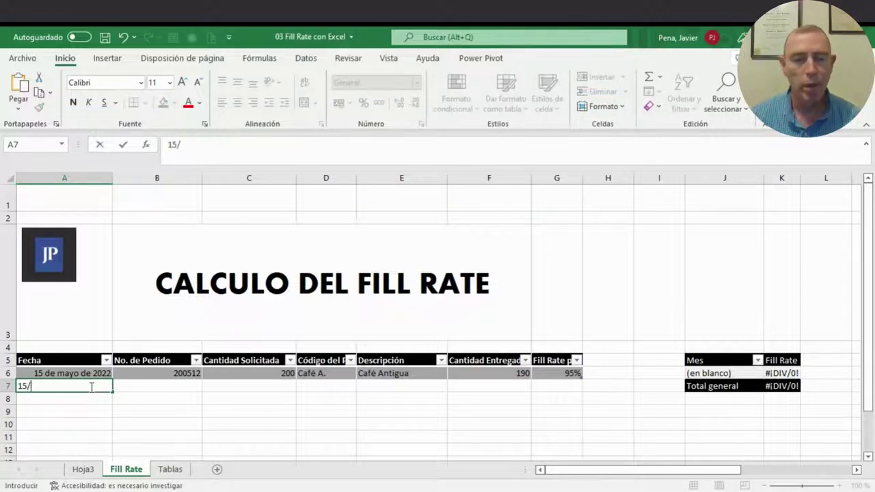
text(5)
key(Tab)
text(200)
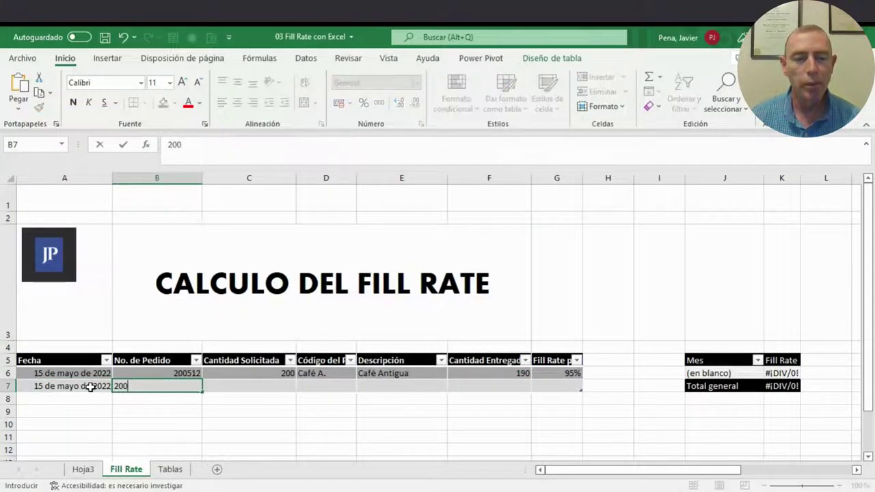
text(512)
key(Tab)
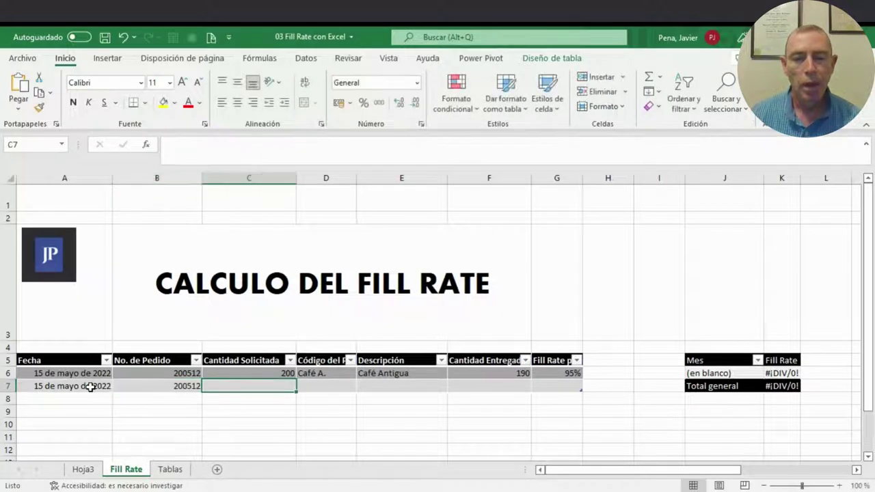
text(150)
key(Tab)
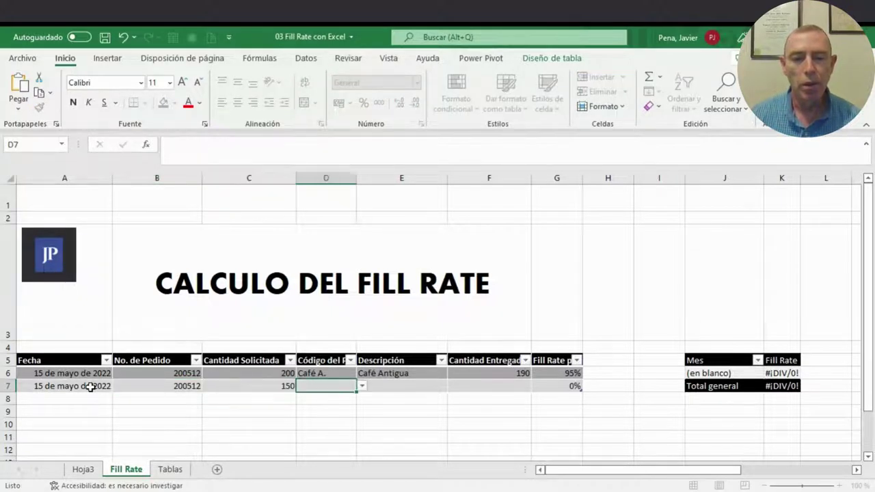
click(362, 387)
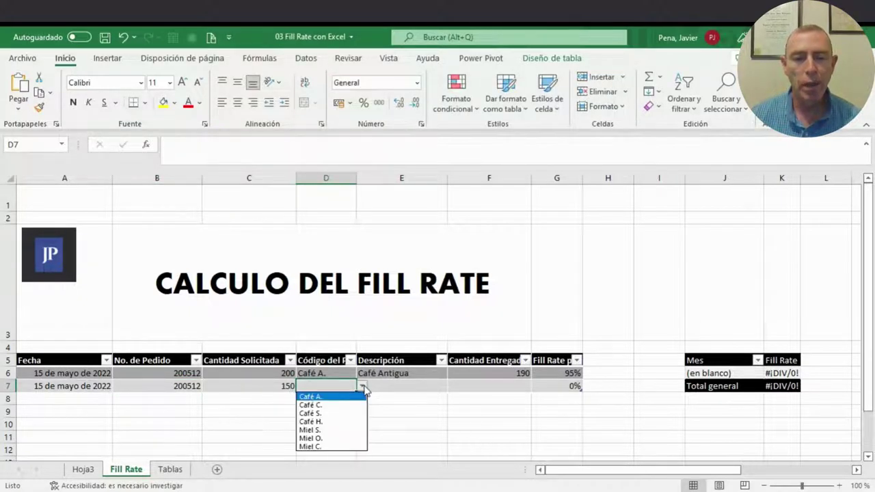
click(321, 402)
click(398, 384)
click(500, 385)
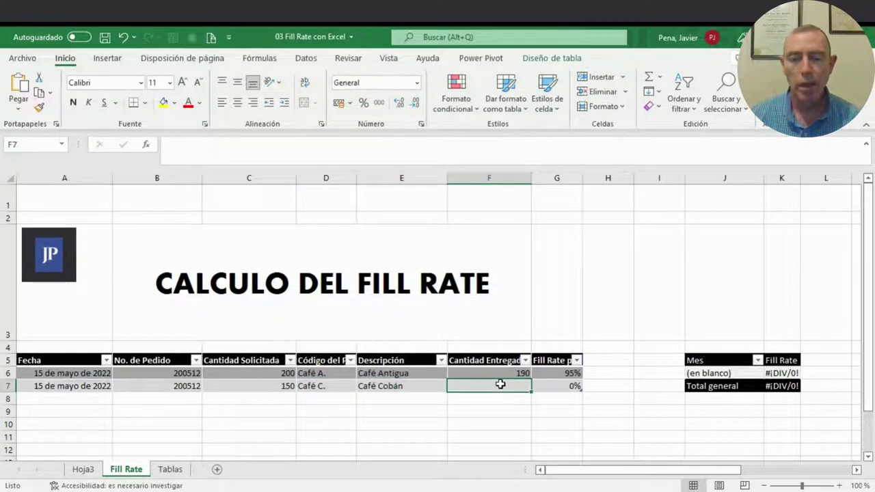
text(140)
key(Tab)
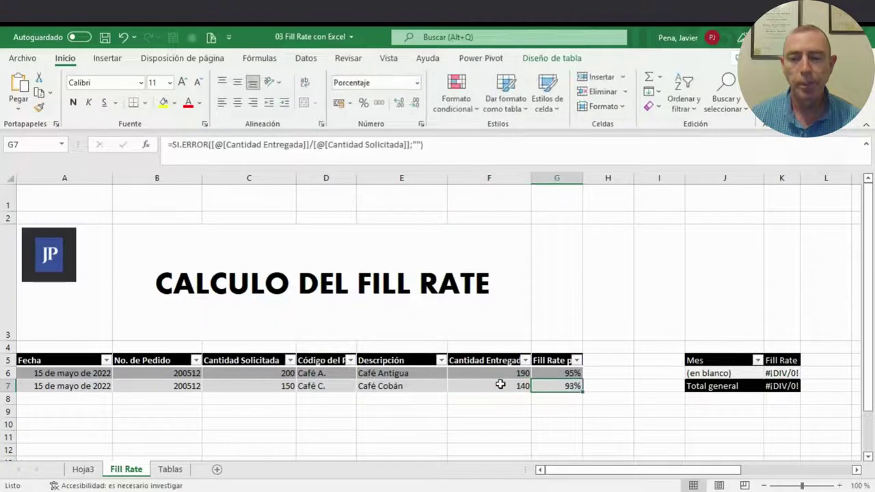
key(Return)
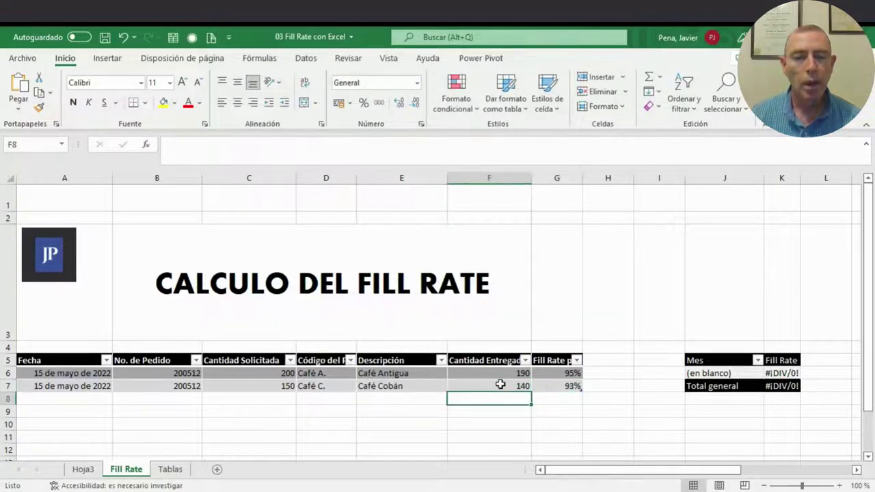
key(Left)
key(Left)
key(Left)
key(Left)
key(Left)
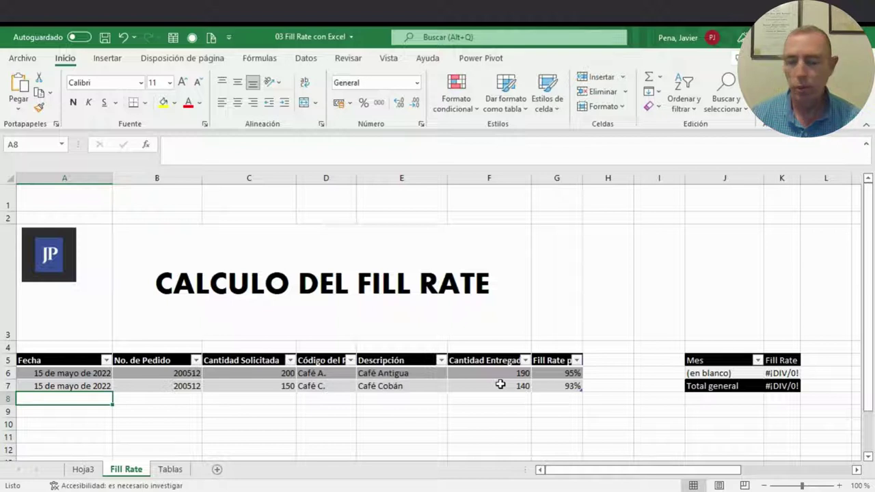
Step: Enter date 16 June 2022, order 200525 and 100 requested in row 8
text(16/6)
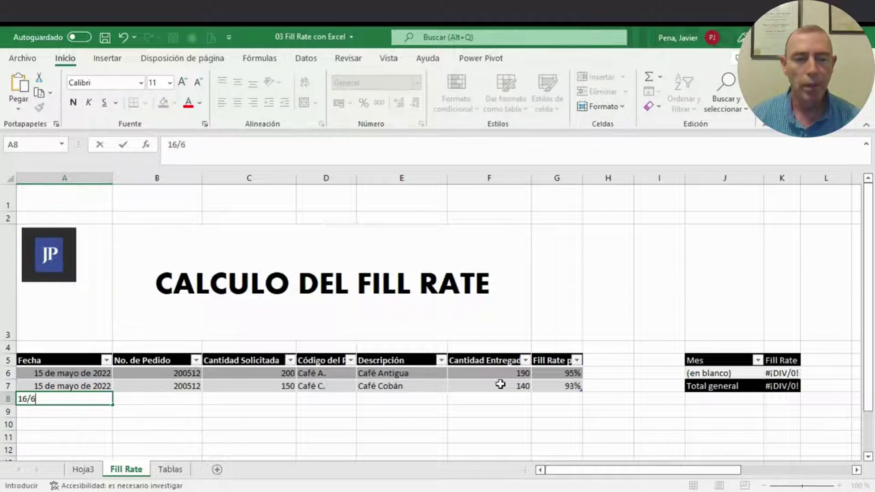
key(Tab)
text(20)
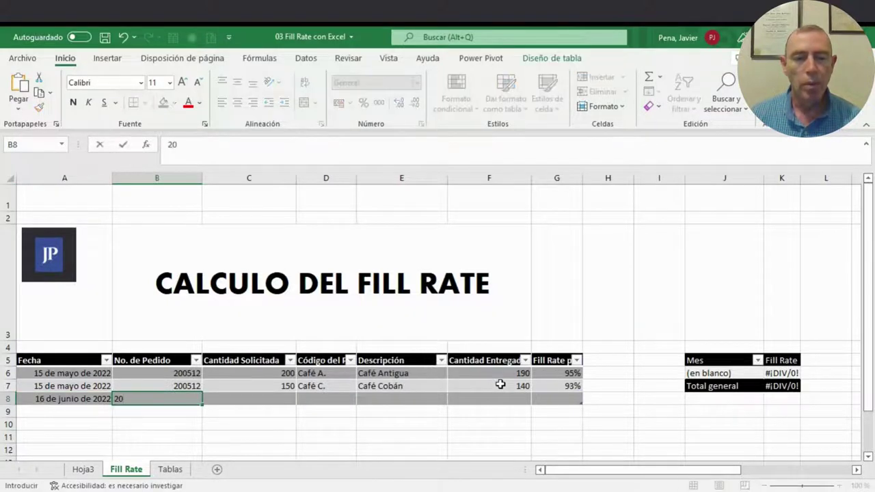
text(052)
key(Tab)
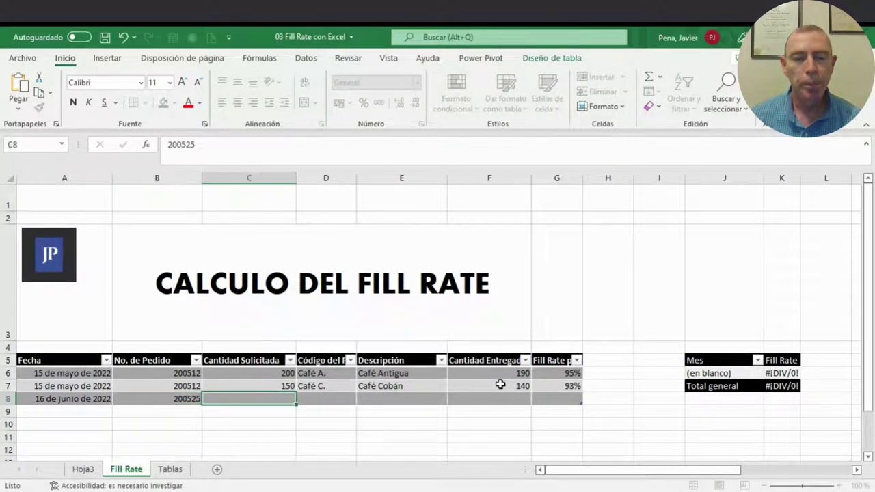
text(1)
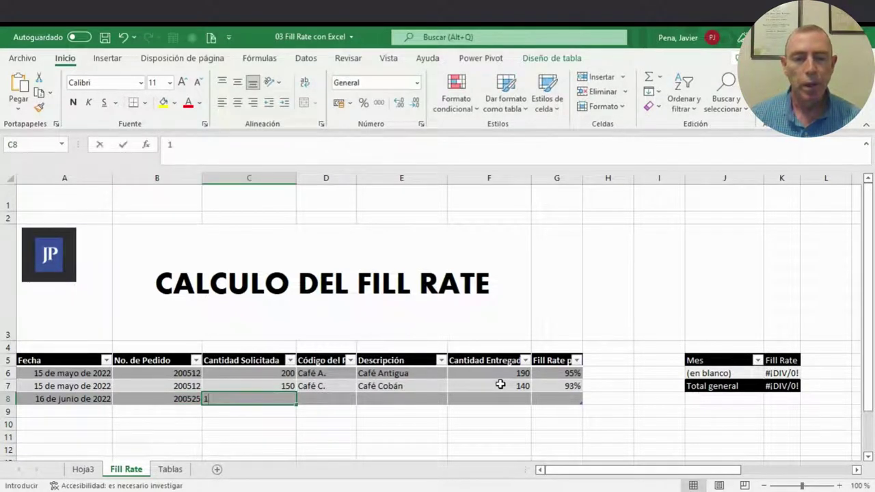
text(00)
key(Tab)
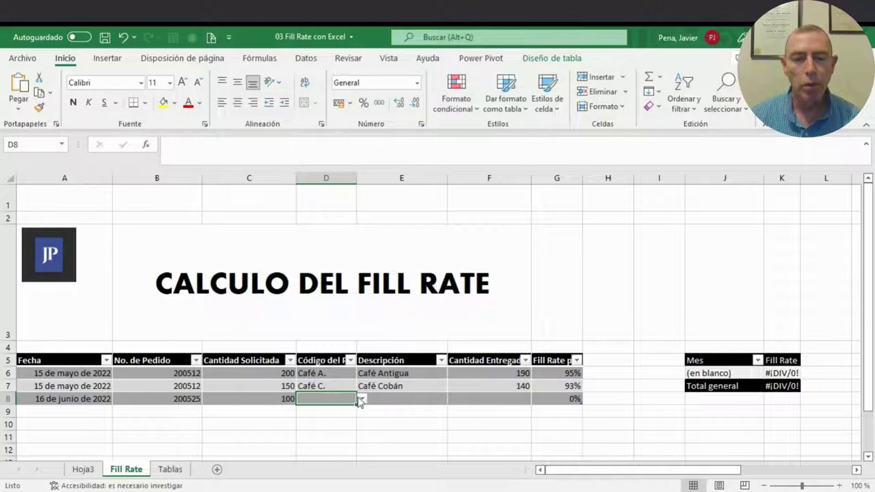
Step: Choose Café H. for row 8, record 100 delivered, and start a date in A9
click(363, 398)
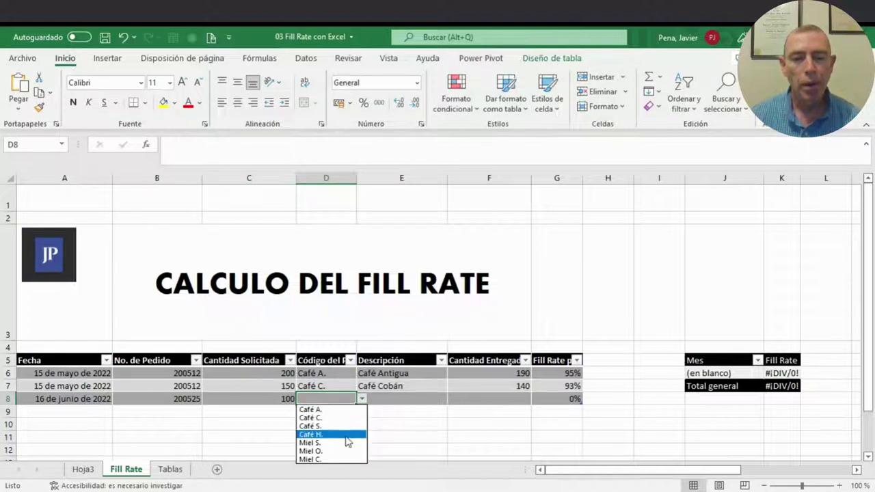
click(347, 435)
click(482, 398)
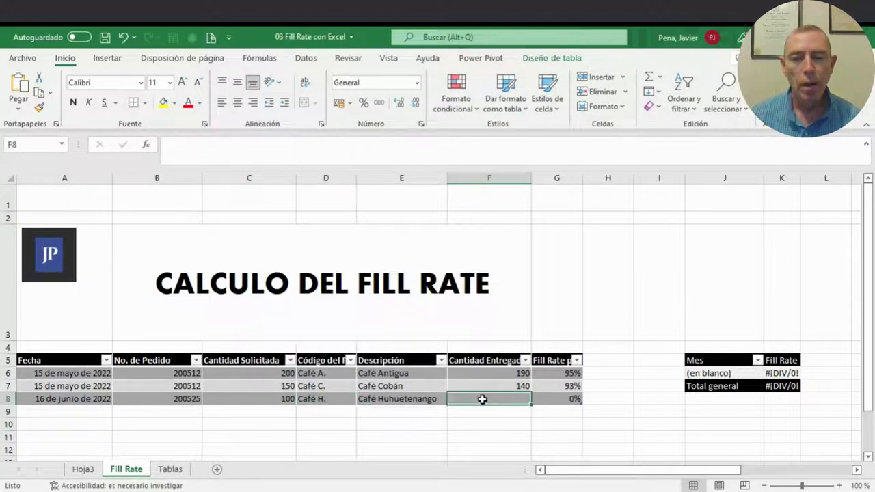
text(100)
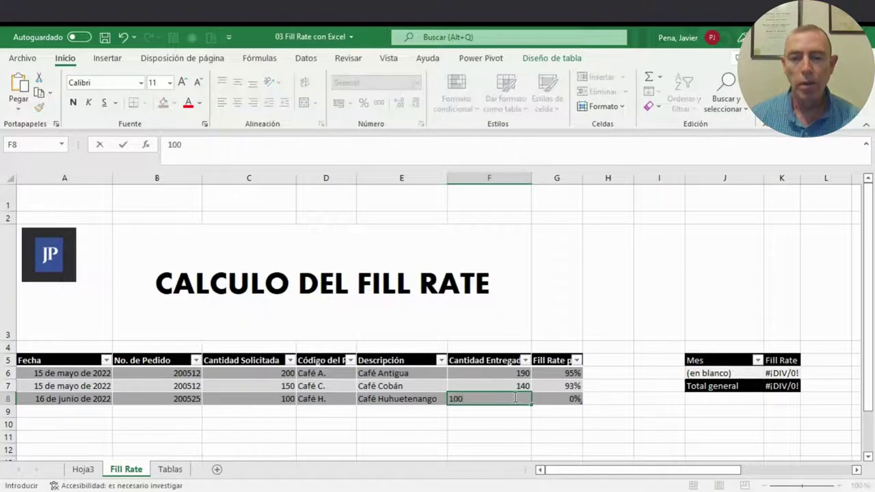
key(Return)
key(Home)
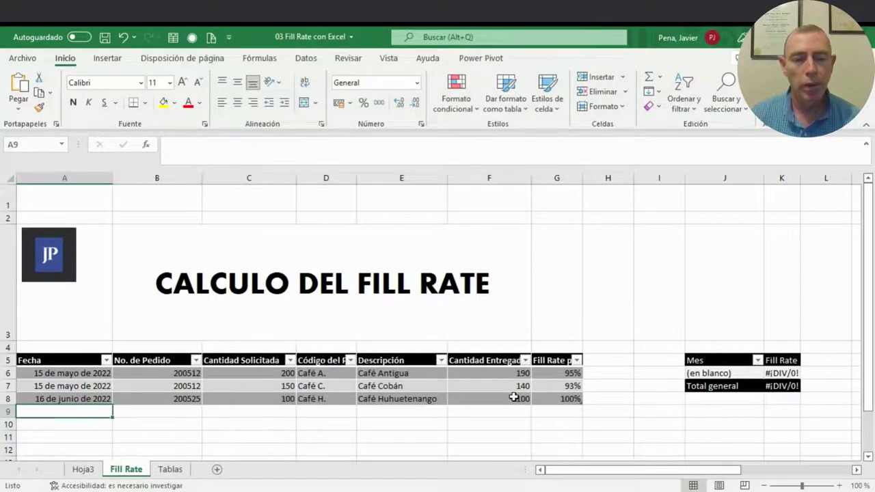
text(16)
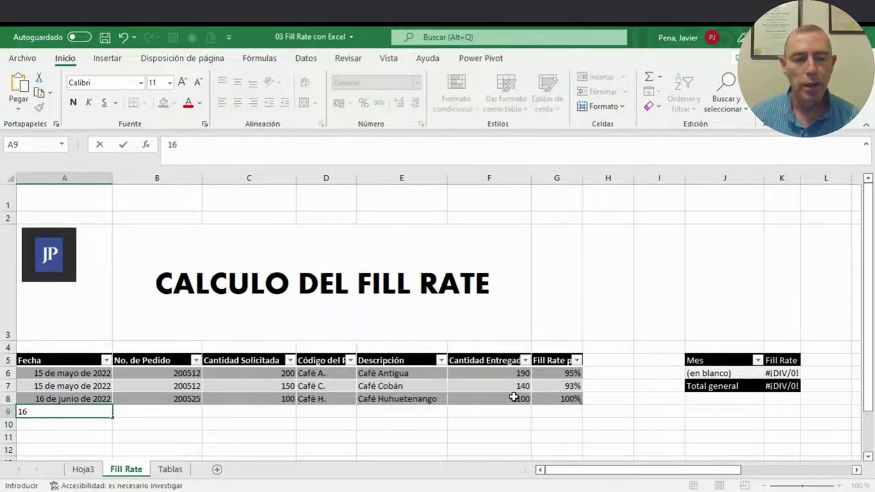
key(ctrl+Return)
Step: Correct A8's date to 16/5, then enter 16 May, order 200525 and 250 requested in row 9
key(Up)
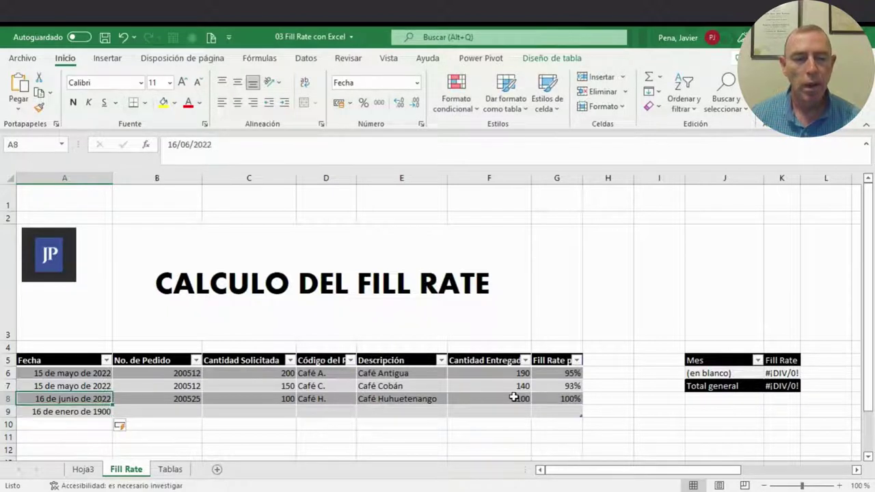
text(16)
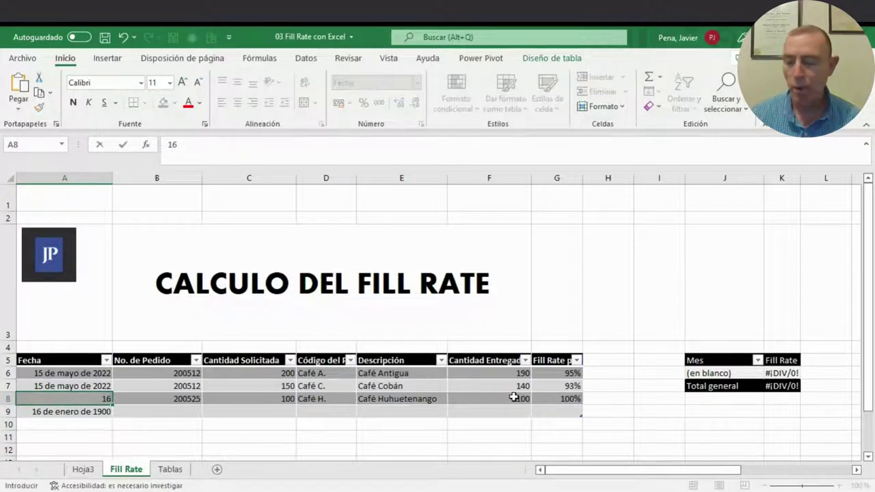
text(/5)
key(Return)
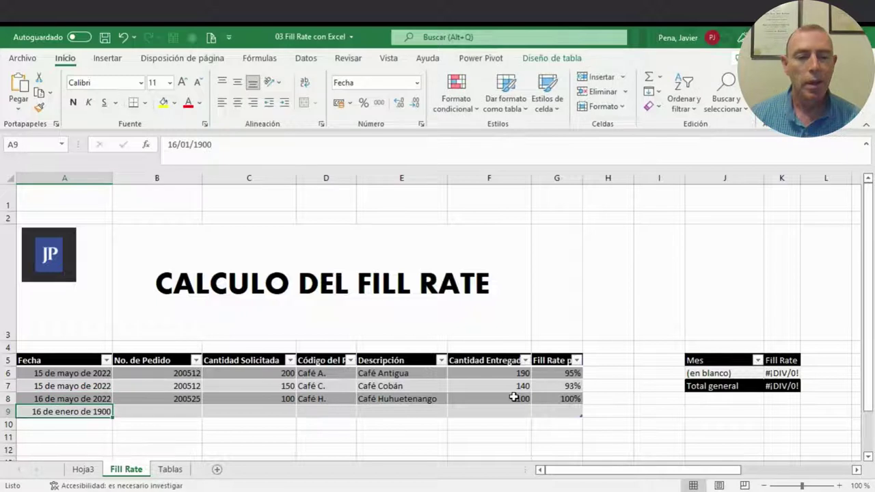
text(16/5)
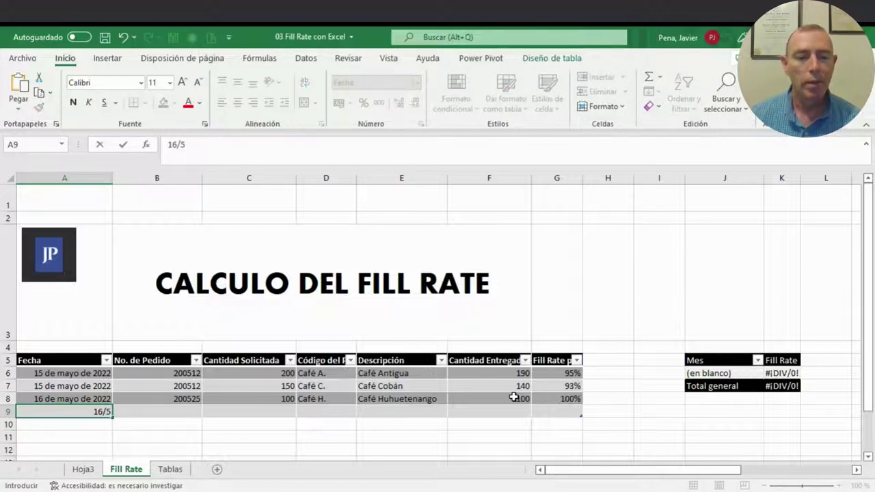
key(Tab)
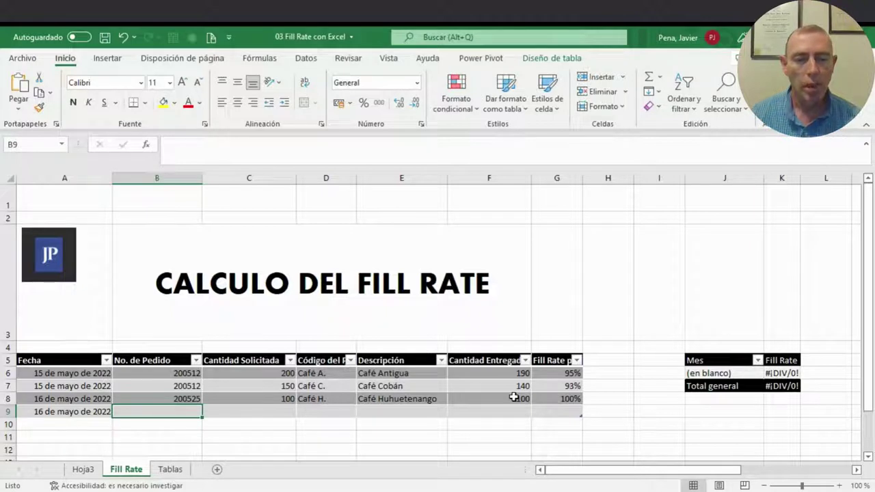
text(200525)
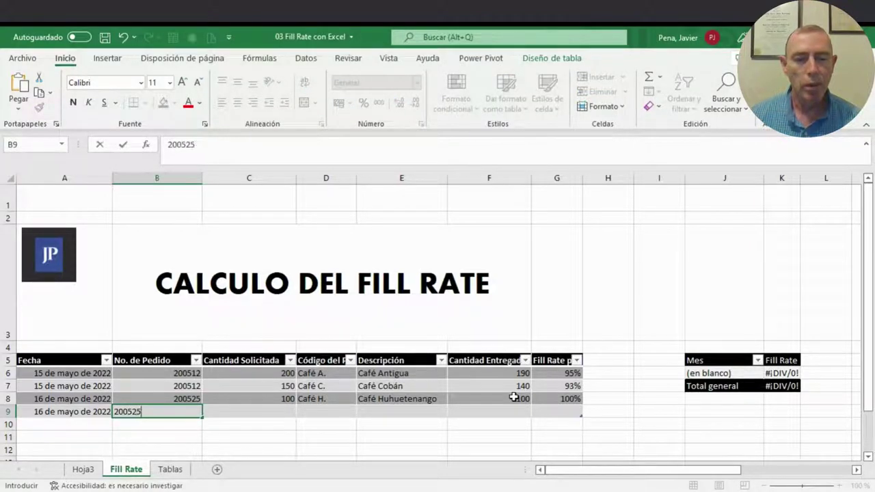
key(Tab)
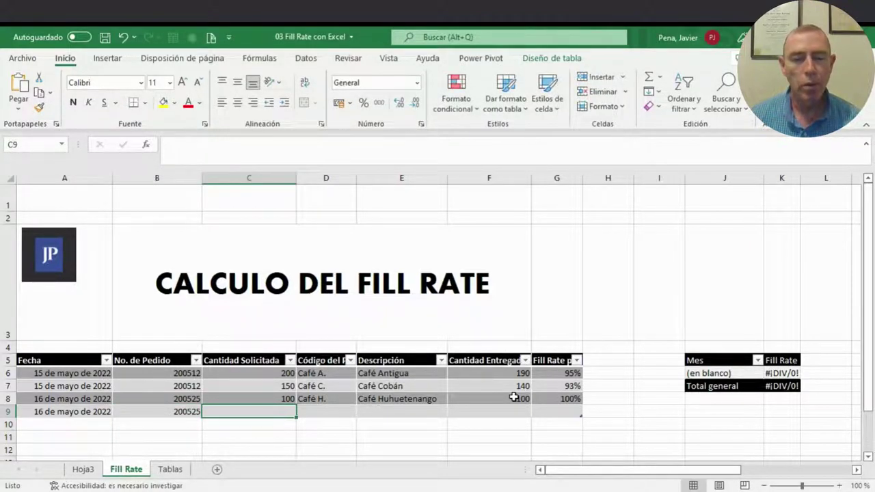
text(250)
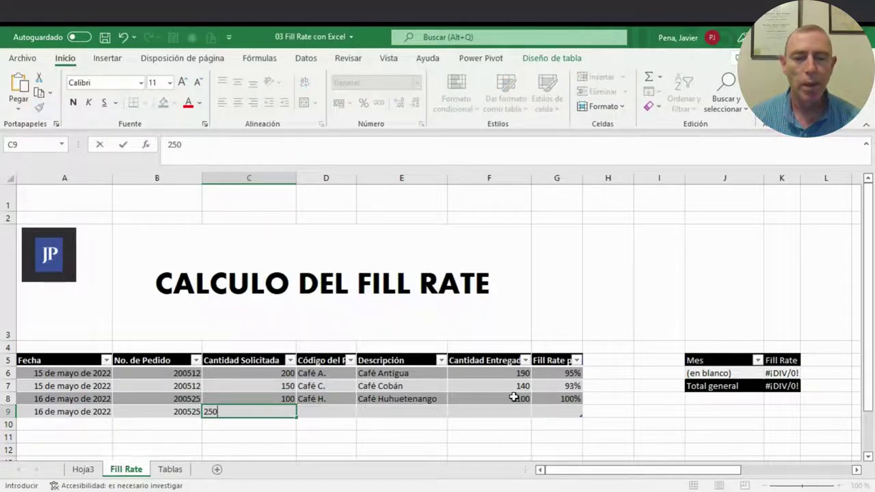
key(Tab)
Step: Choose Café S. as row 9's product and record 250 delivered
click(364, 411)
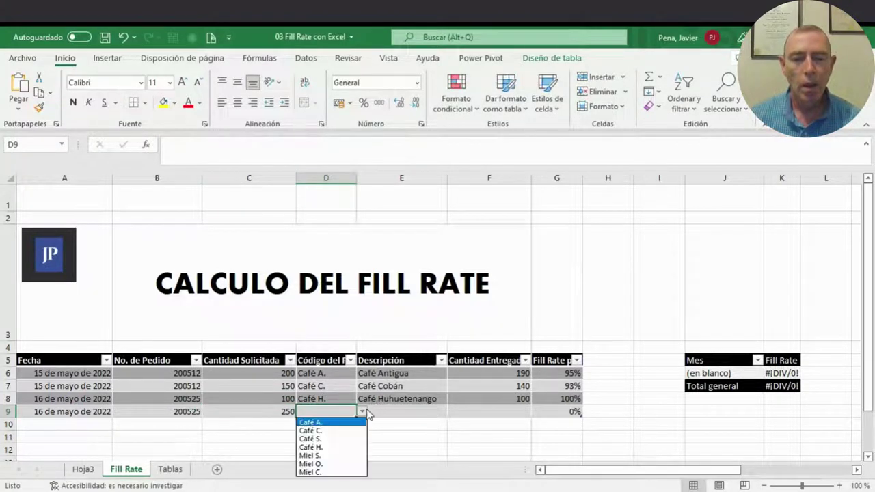
click(340, 443)
click(509, 410)
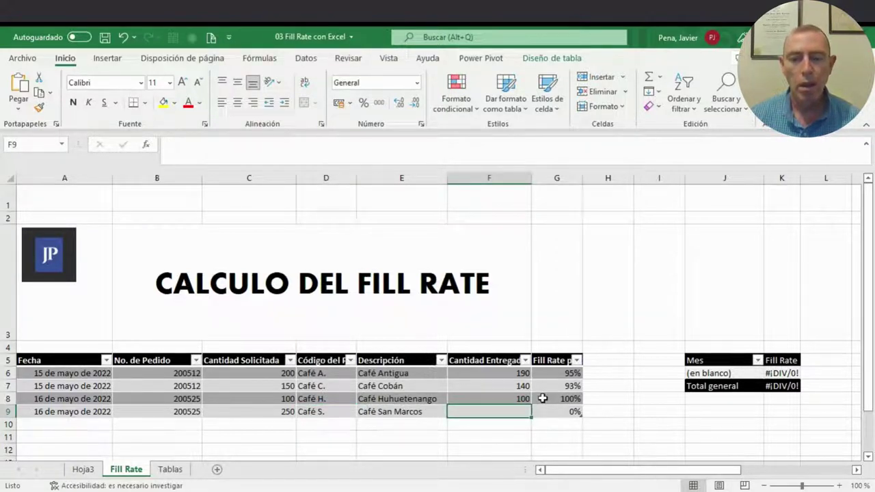
text(250)
key(Return)
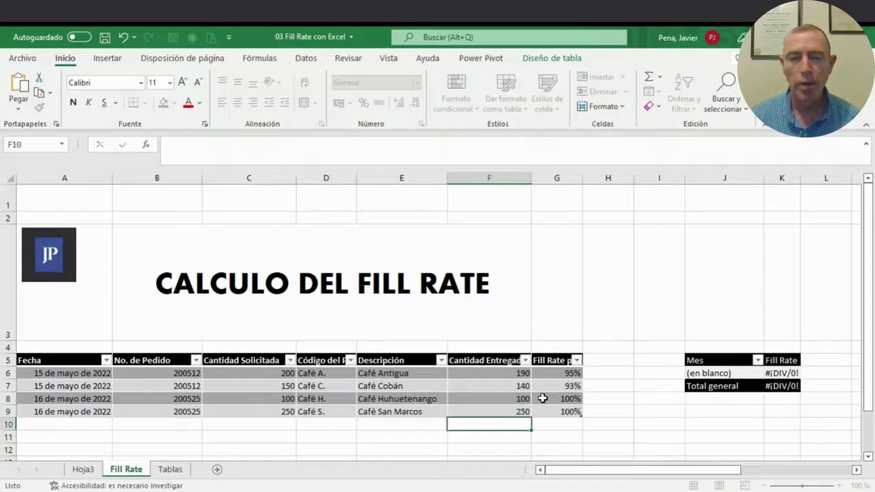
scroll(570, 306, up, 1)
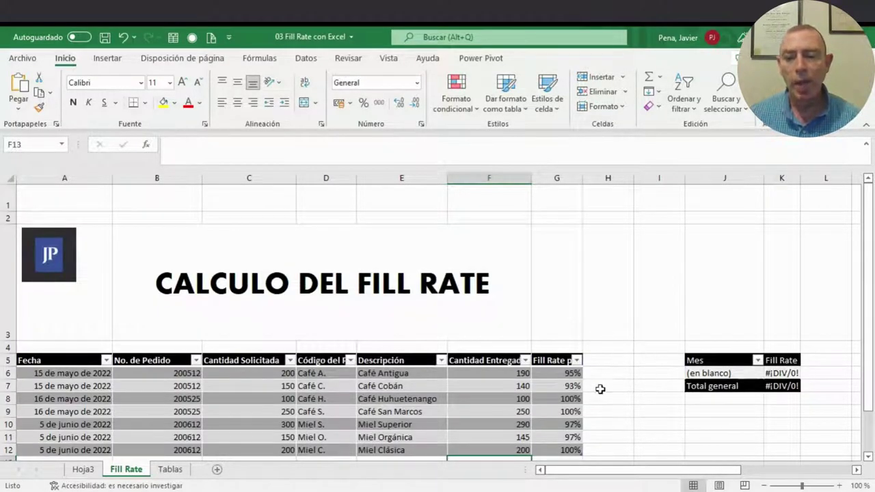
click(577, 376)
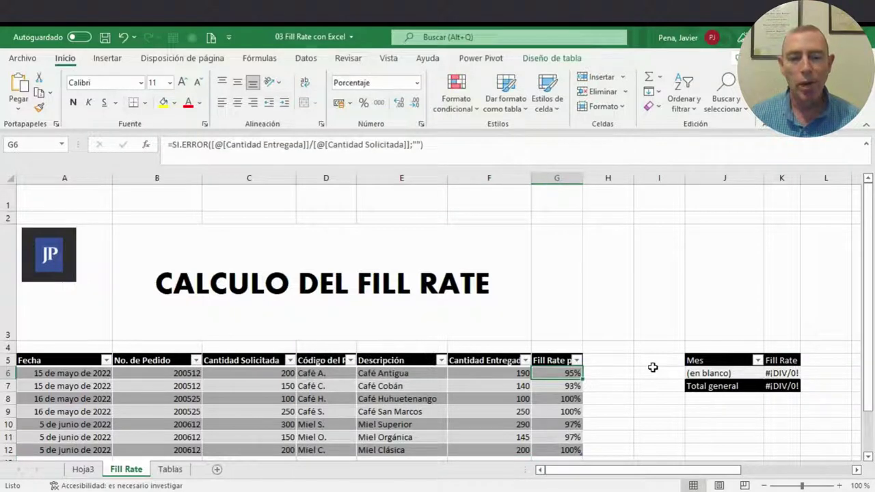
key(Down)
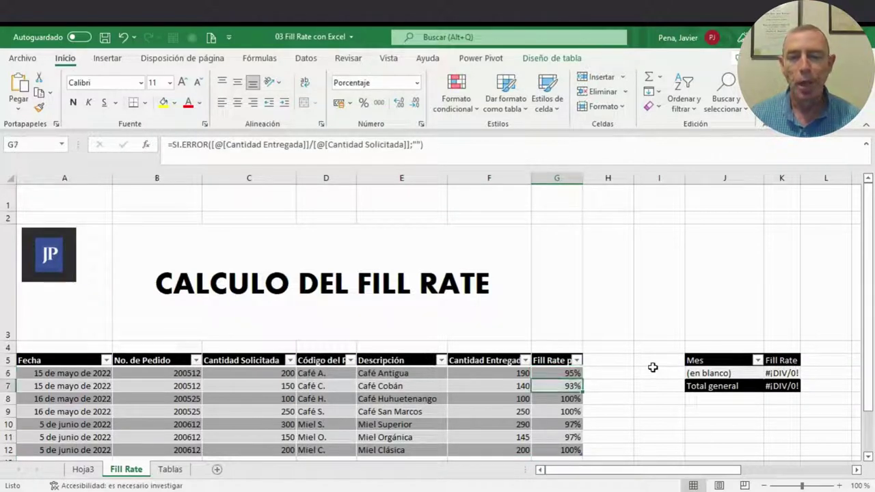
key(Down)
key(Down)
key(Down)
key(Down)
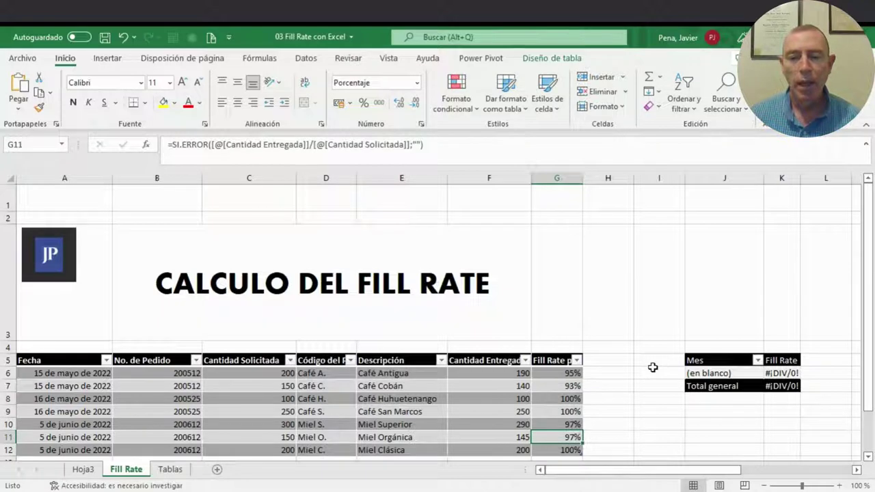
key(Down)
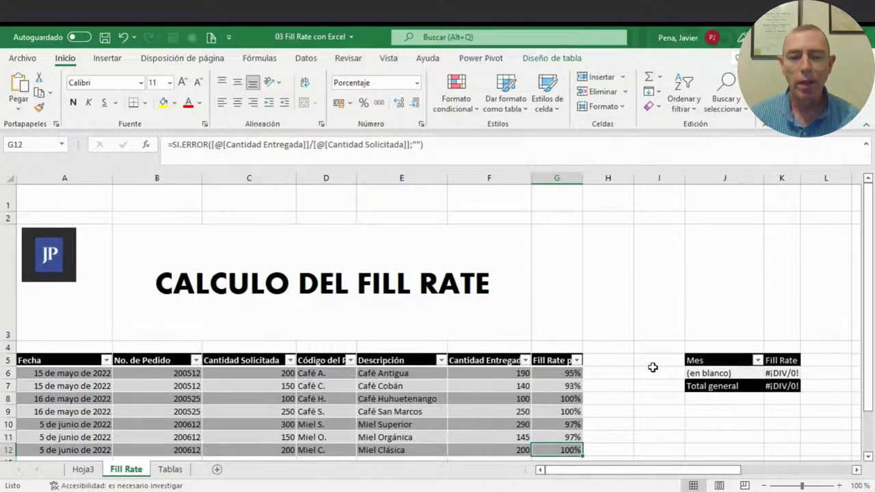
key(Down)
key(Left)
Step: Enter row 13: 6 June 2022, order 200625, 150 requested, Café A., 150 delivered
key(Left)
key(Left)
key(Left)
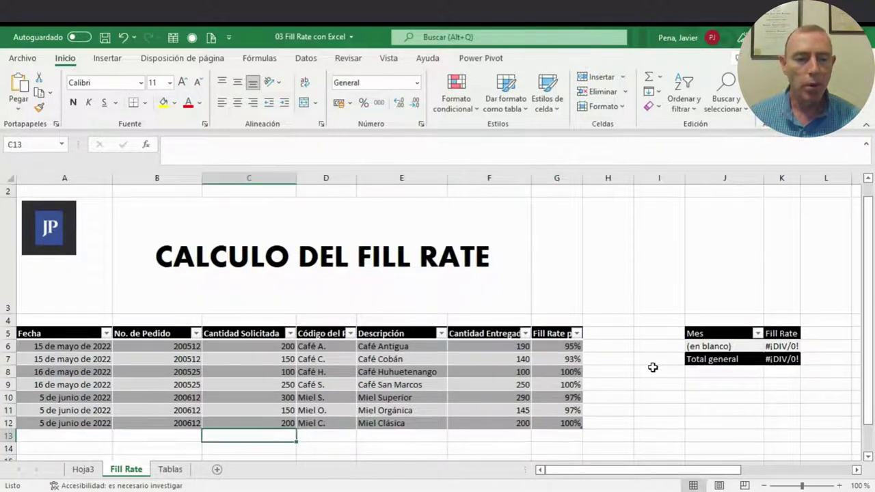
key(Left)
key(Left)
text(5)
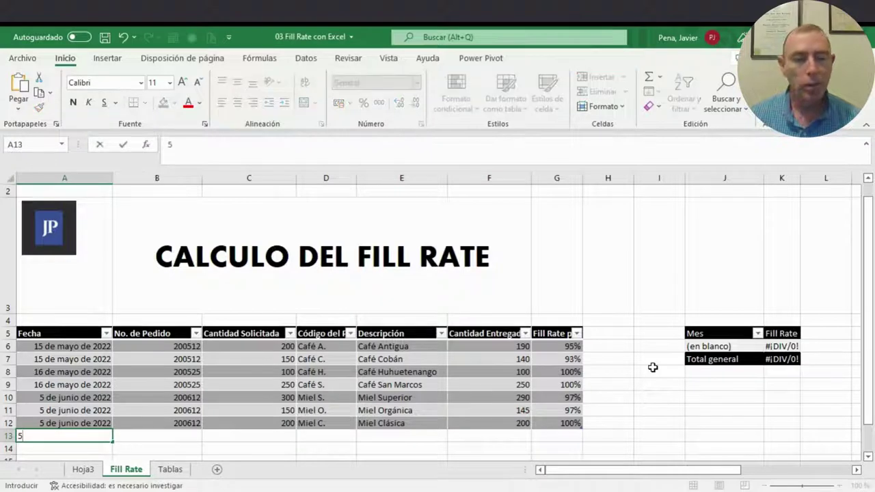
text(6/6)
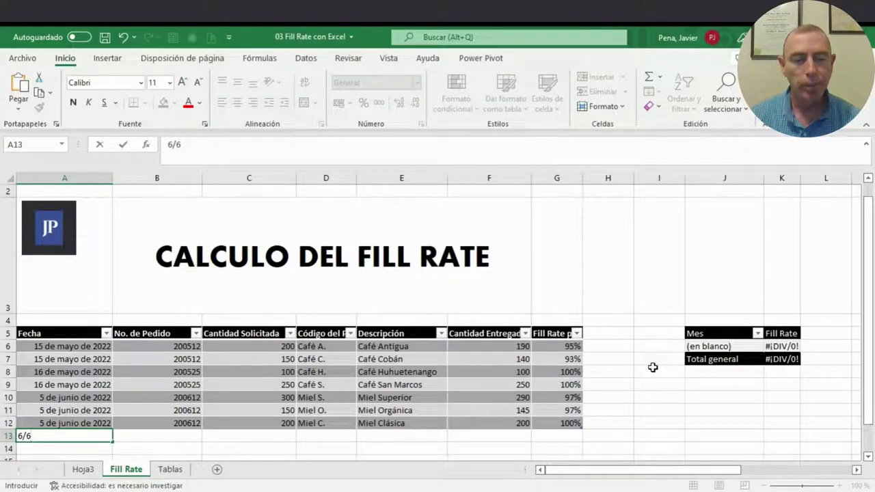
key(Tab)
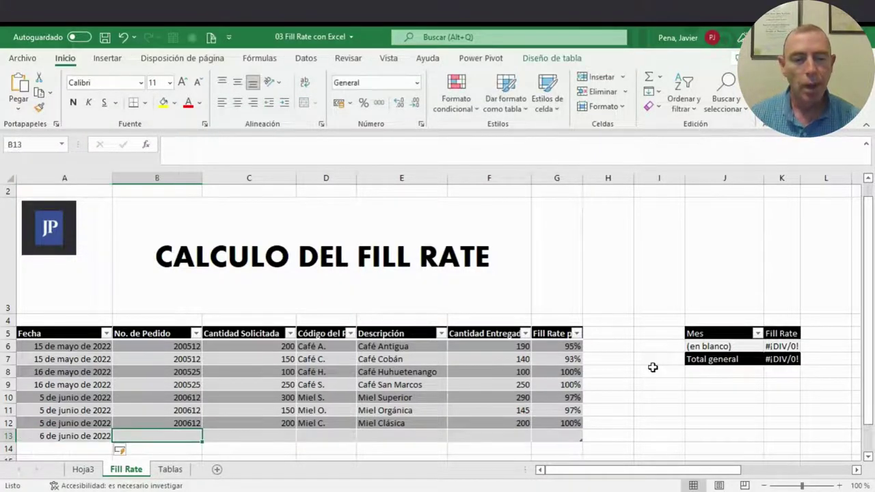
text(2006)
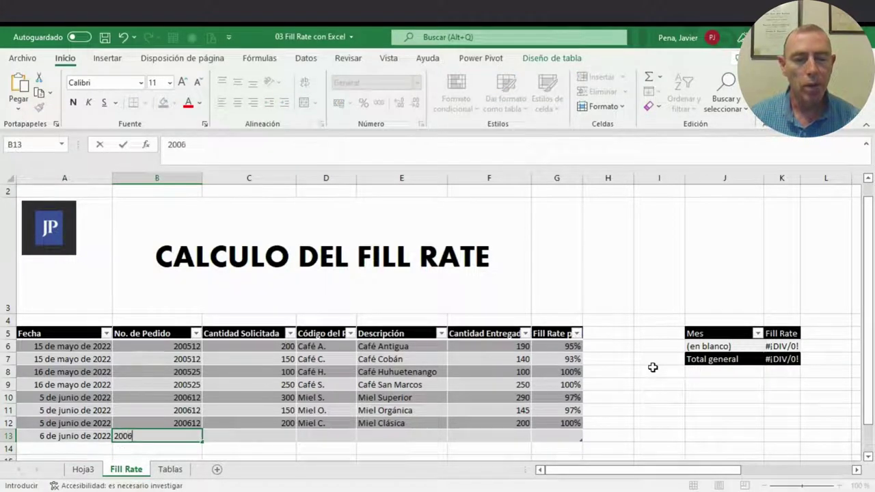
text(25)
key(Tab)
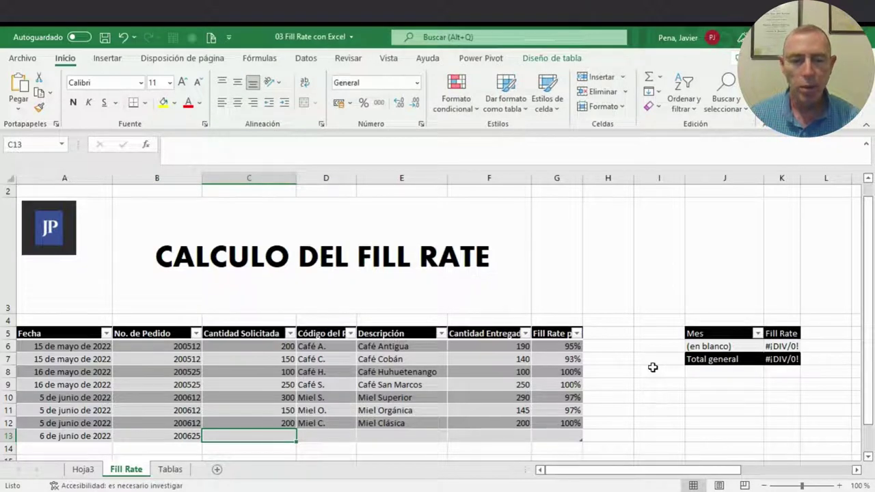
text(150)
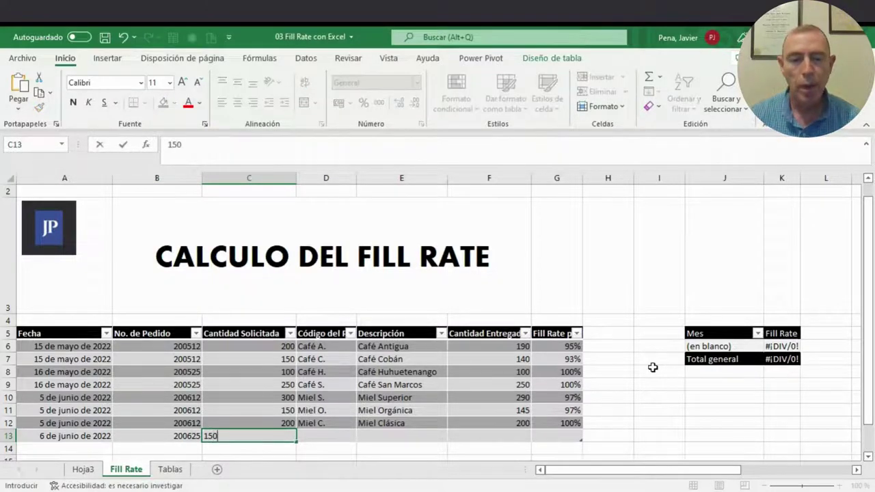
key(Tab)
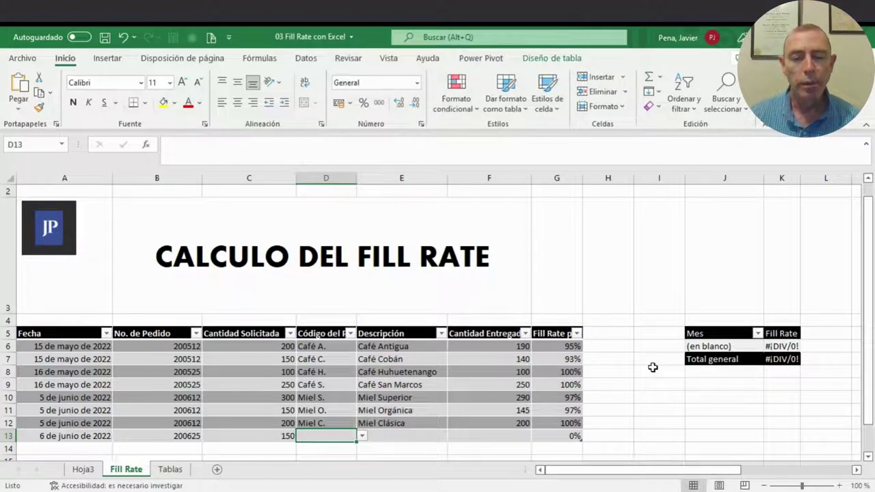
click(363, 436)
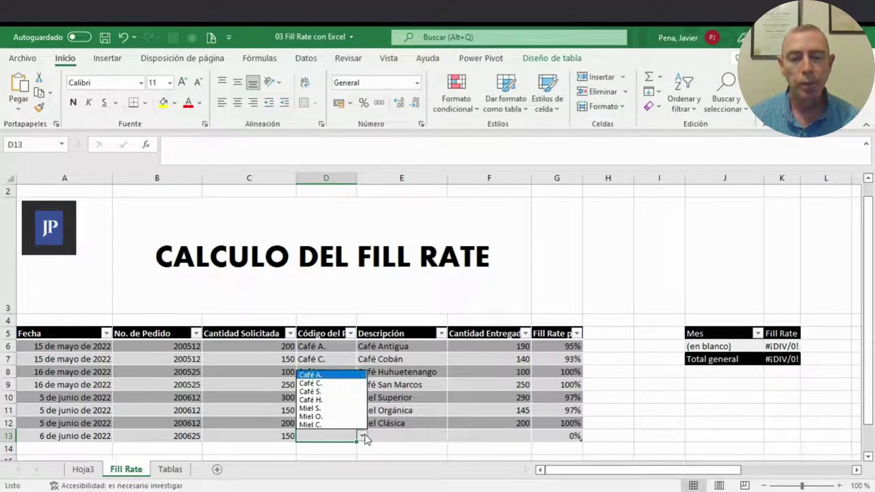
click(342, 375)
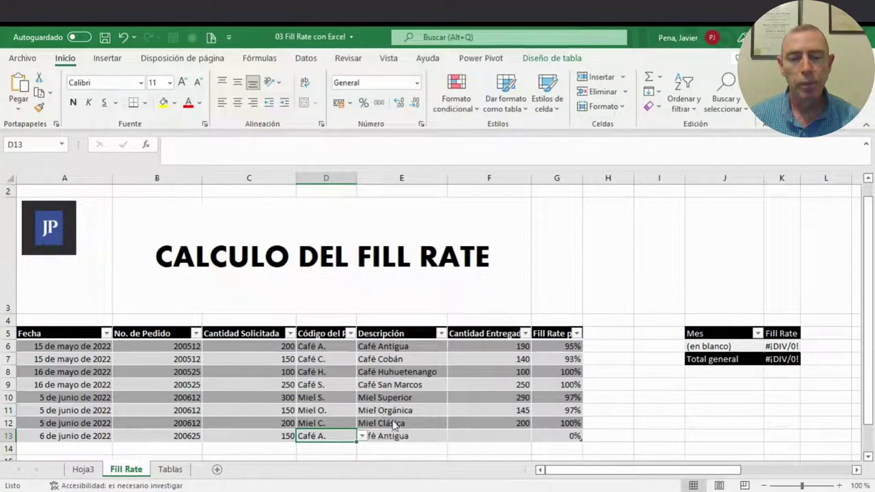
click(487, 435)
text(150)
key(Tab)
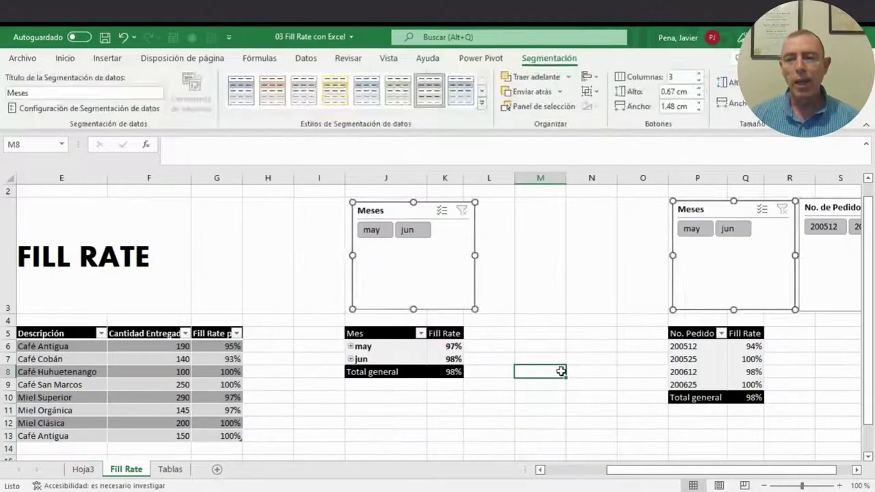
Step: Scroll the sheet sideways to view both refreshed pivot tables and their Meses slicers
drag(645, 470, 628, 470)
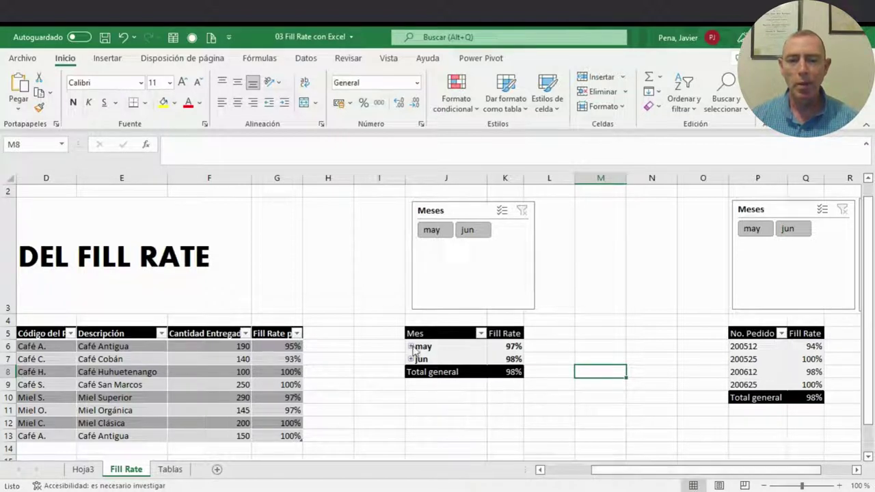
click(410, 347)
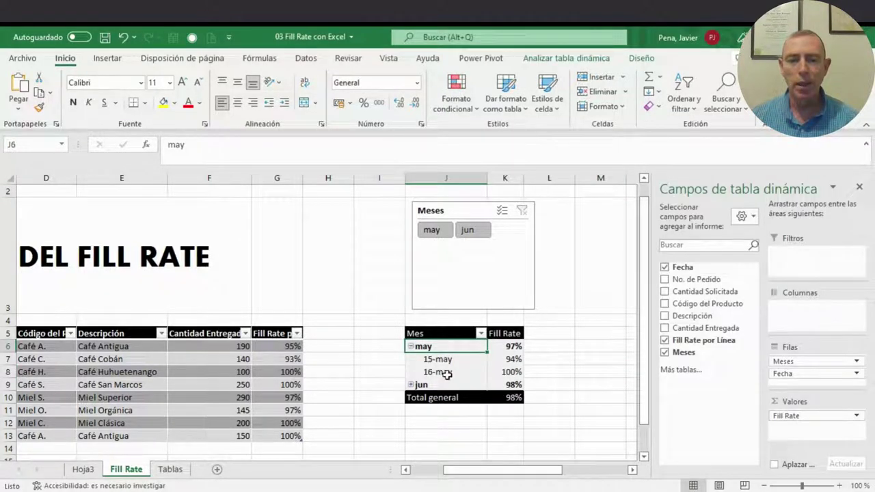
click(411, 385)
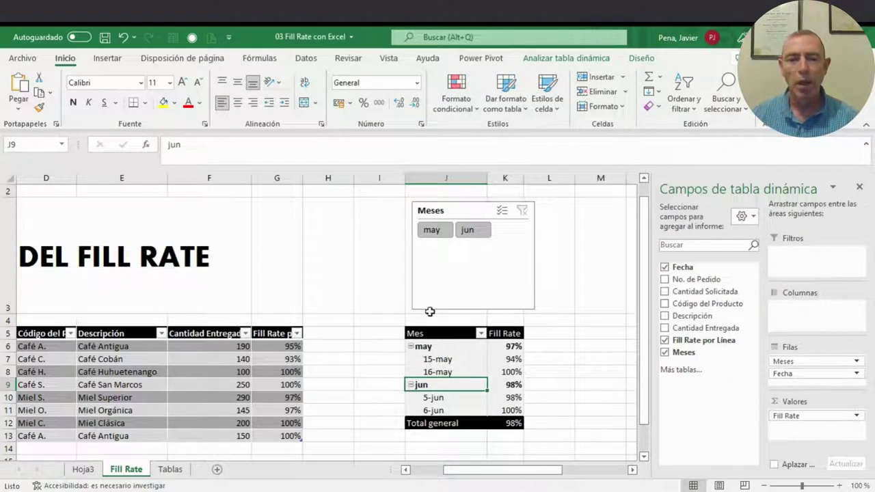
click(410, 347)
click(412, 362)
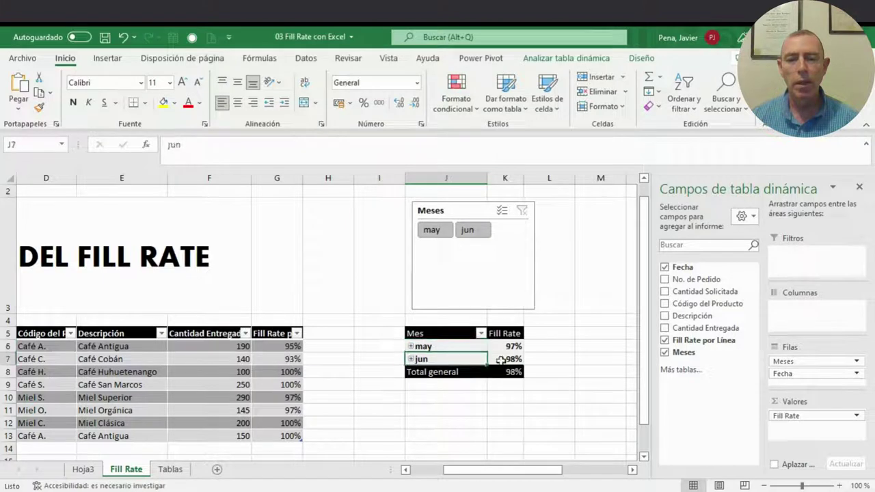
click(537, 355)
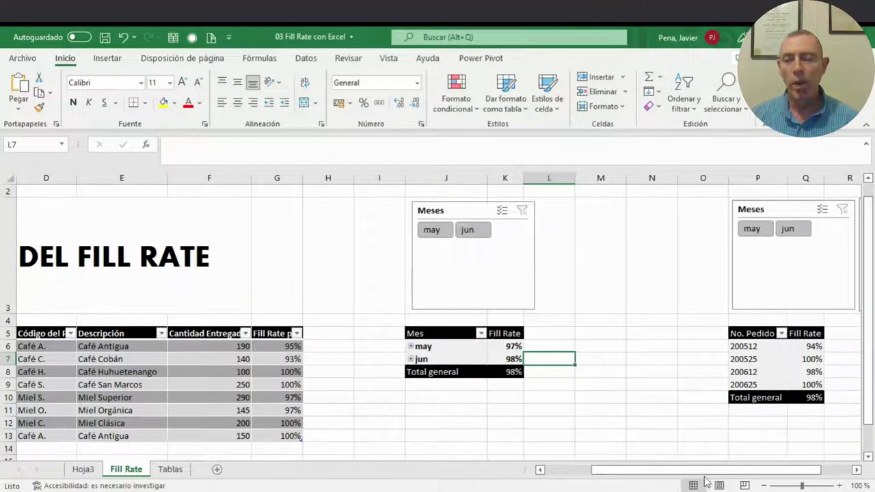
Step: Scroll across the sheet to bring the fill-rate-by-product pivot and its slicers into view
drag(723, 472, 765, 461)
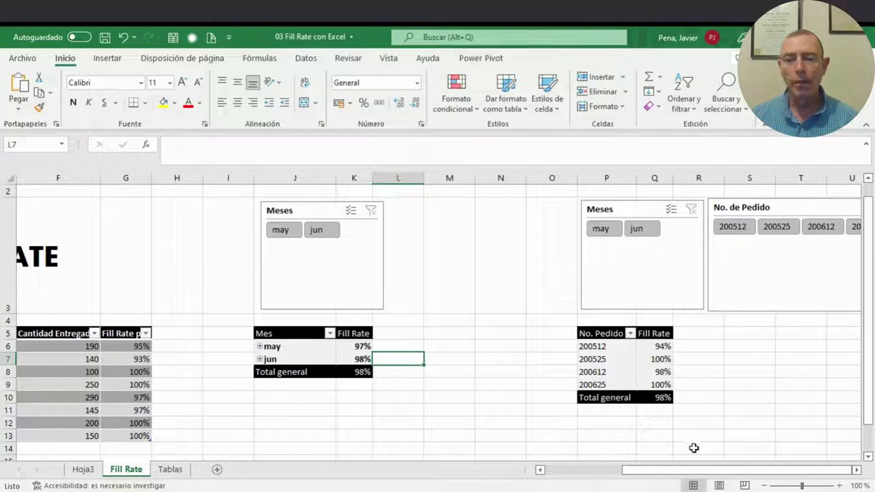
drag(719, 473, 636, 472)
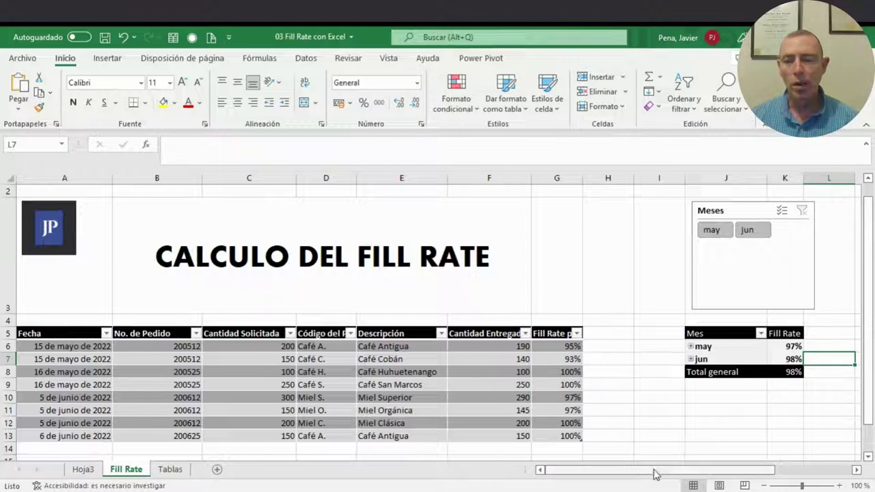
drag(653, 473, 718, 471)
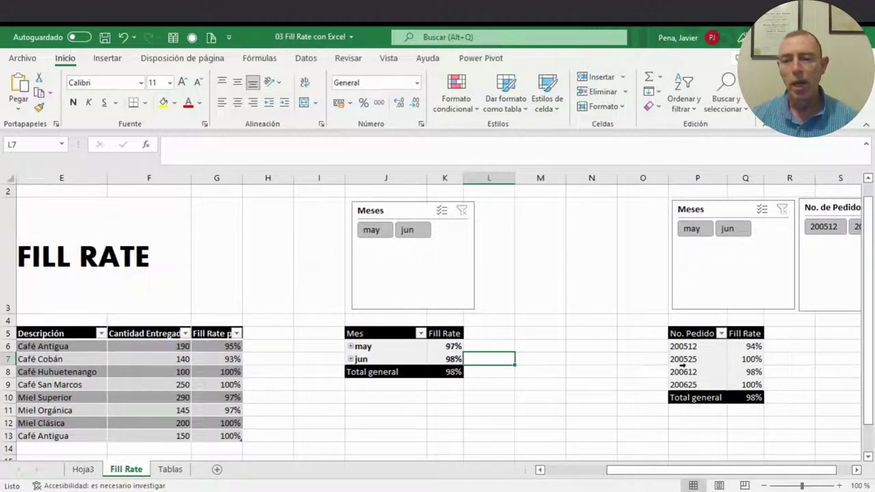
drag(718, 471, 750, 474)
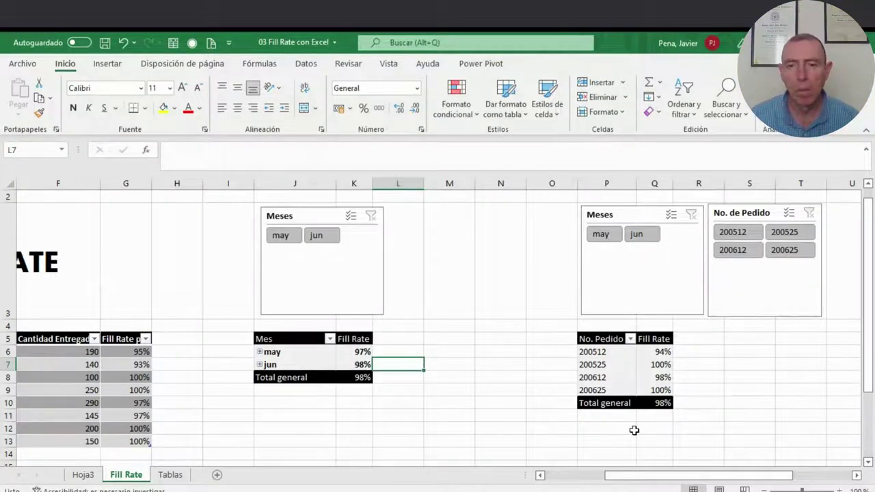
key(Right)
key(Right)
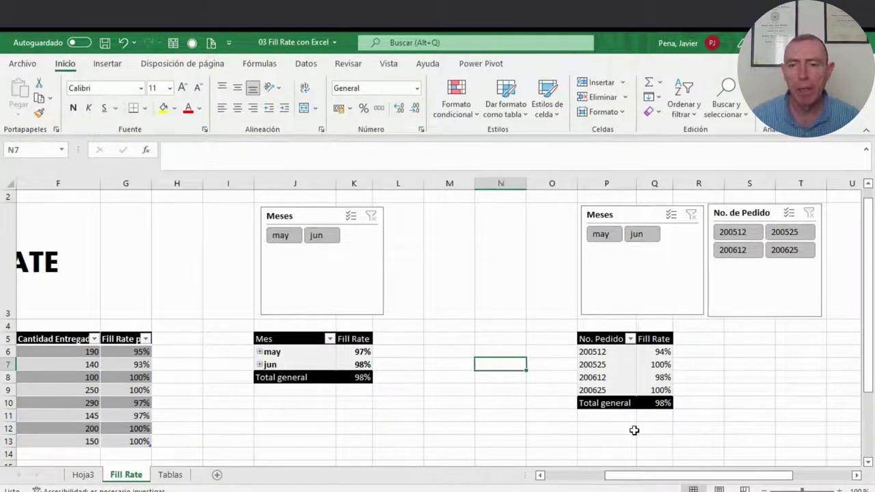
key(Right)
key(Right)
key(Right)
key(Right)
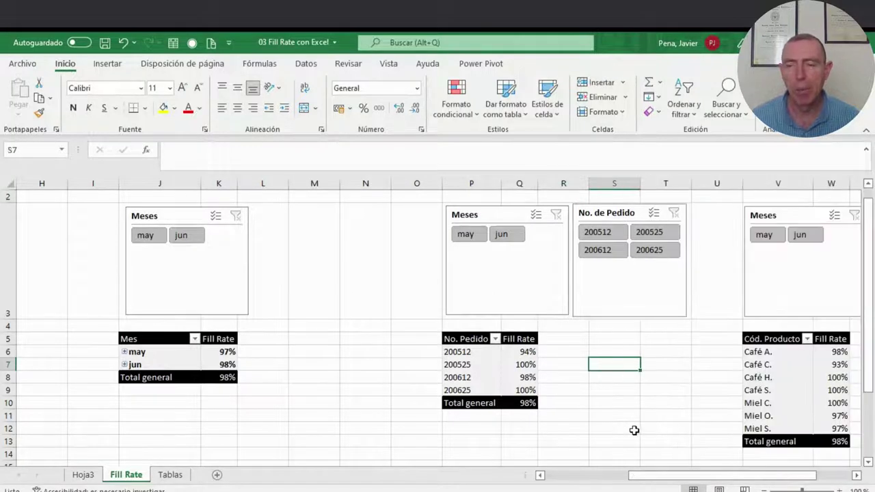
key(Right)
key(Up)
key(Up)
key(Right)
key(Right)
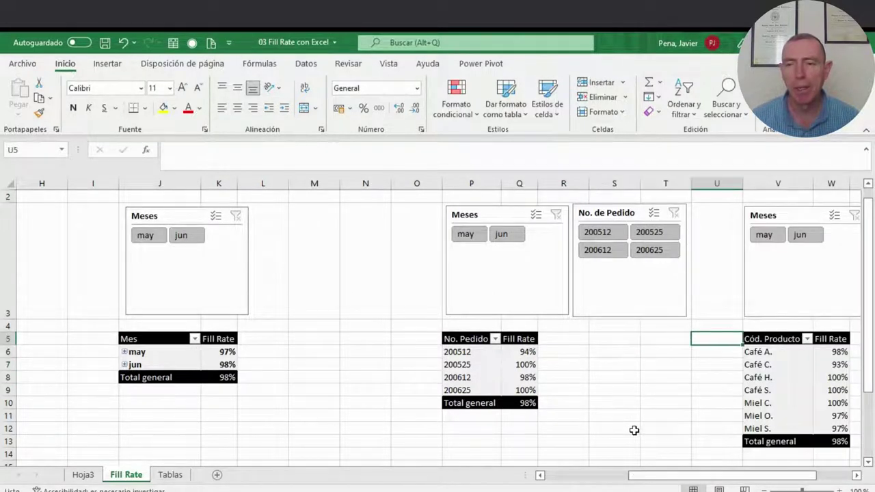
key(Up)
key(Right)
key(Right)
key(Right)
key(Right)
key(Right)
key(Right)
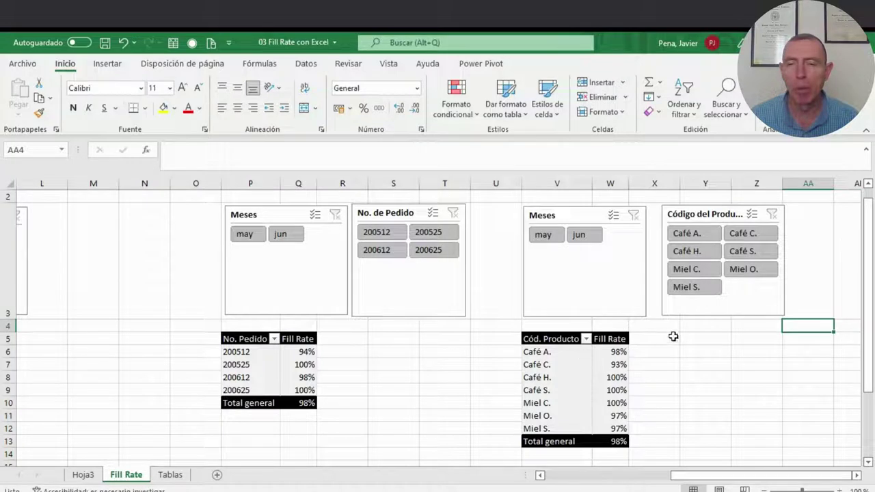
click(694, 234)
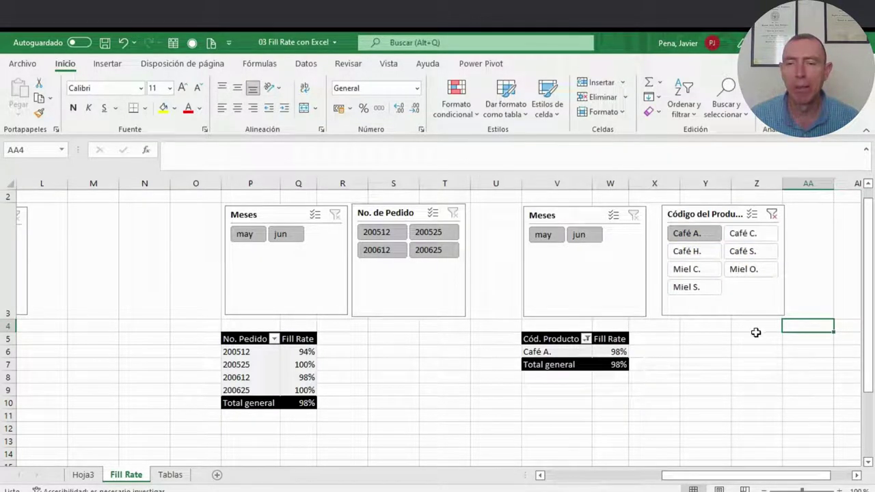
click(746, 252)
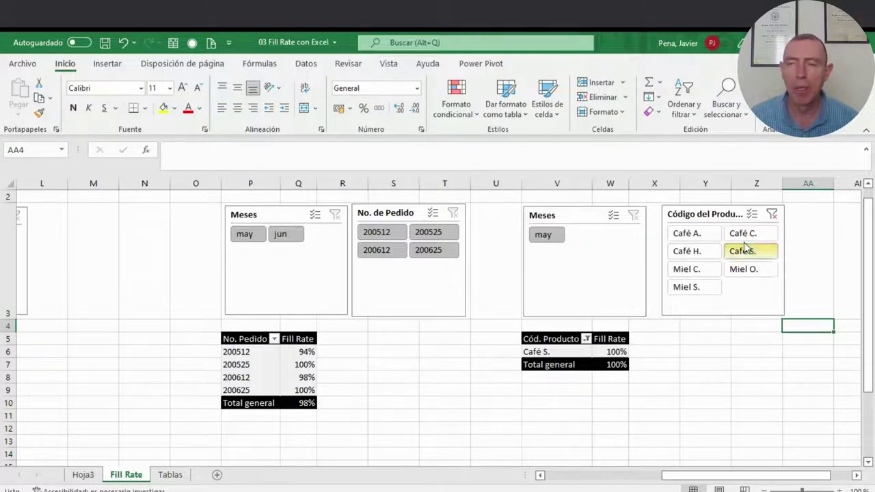
click(748, 236)
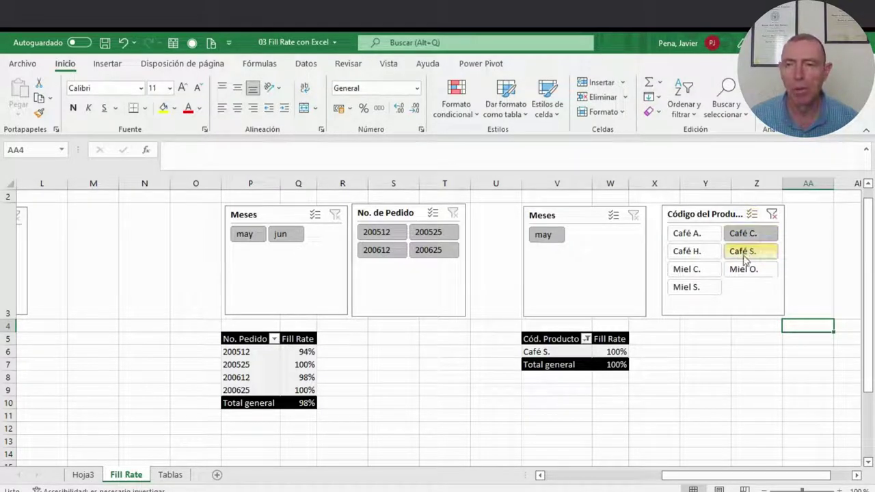
click(714, 234)
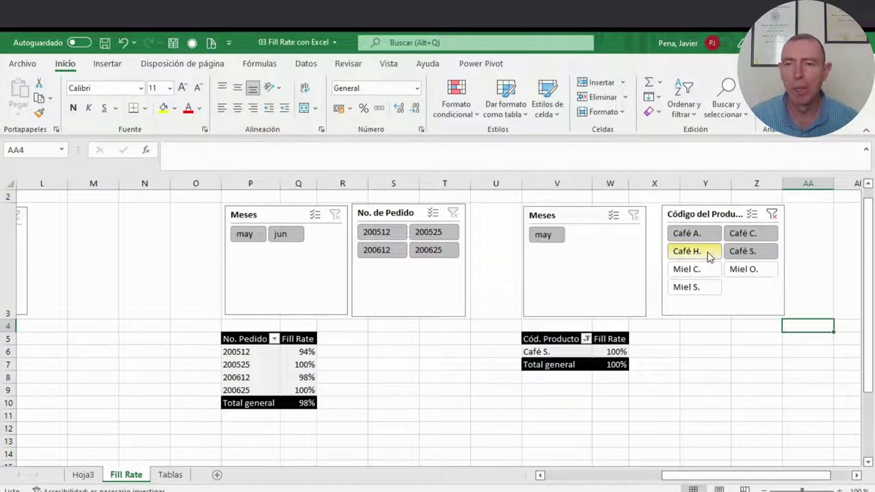
click(708, 255)
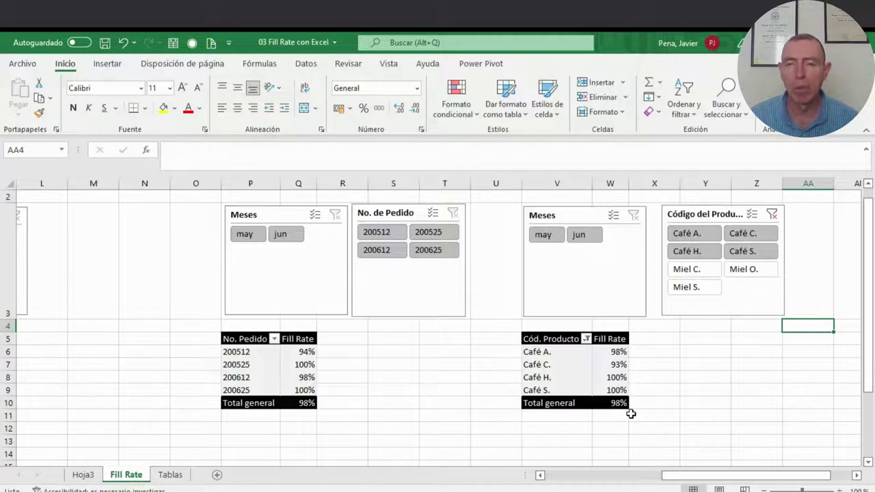
click(710, 272)
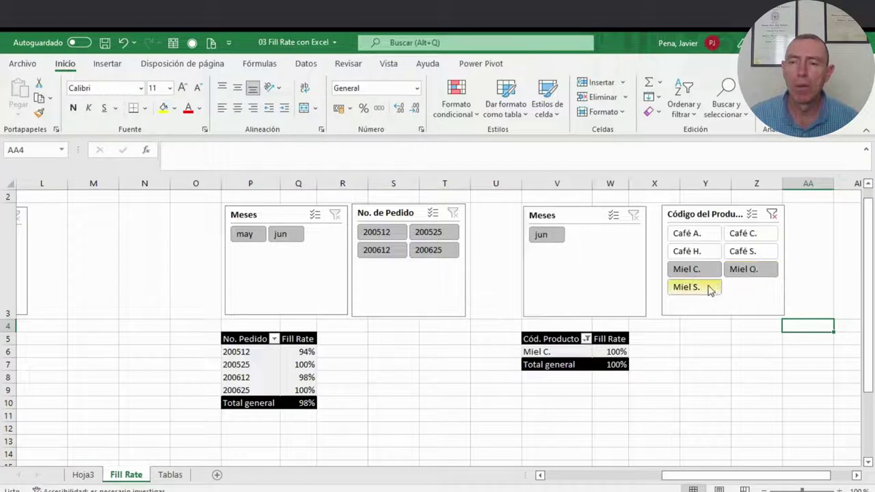
drag(754, 273, 710, 287)
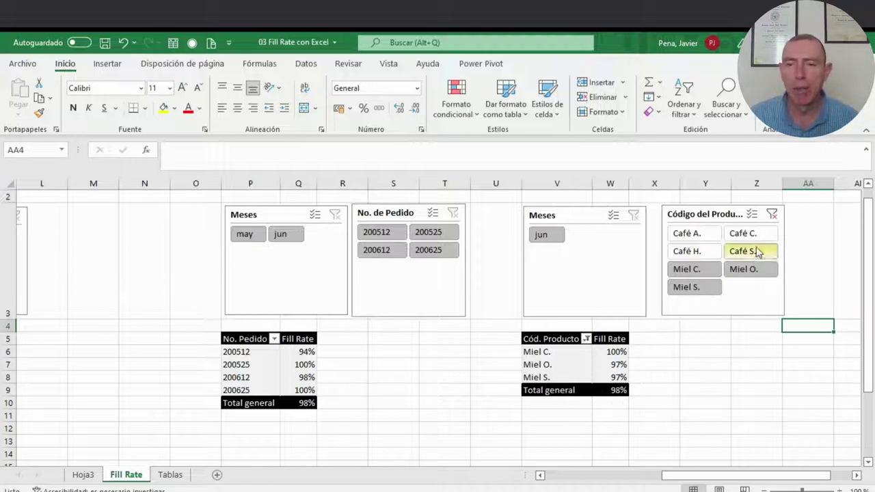
click(772, 214)
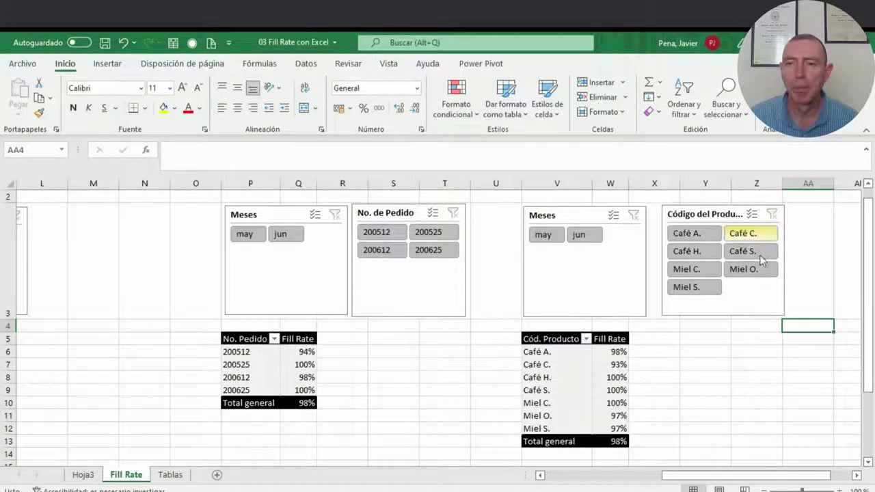
Step: Filter the product pivot to may with the Meses slicer, then clear it
click(548, 236)
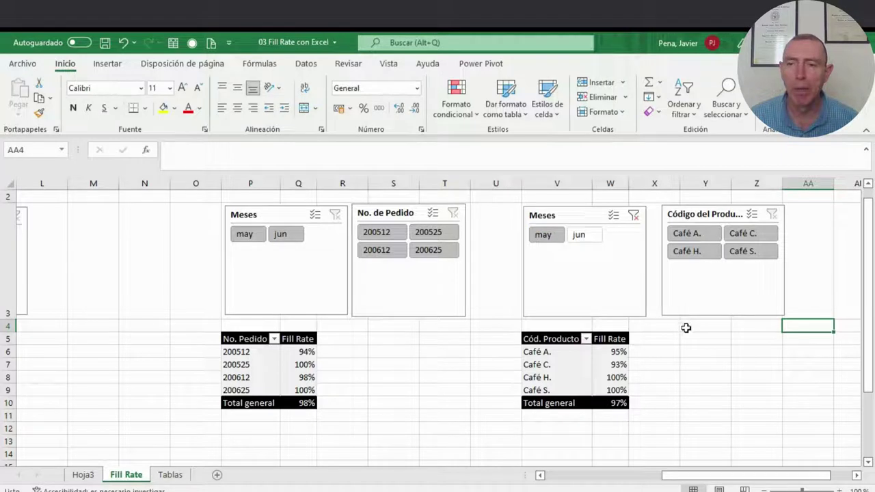
click(634, 217)
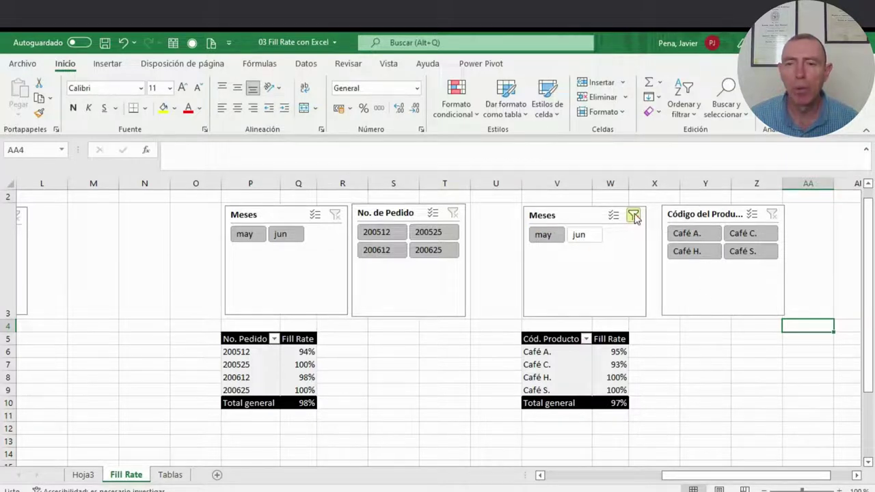
mouse_move(743, 475)
mouse_down()
mouse_move(621, 476)
mouse_move(778, 478)
mouse_up()
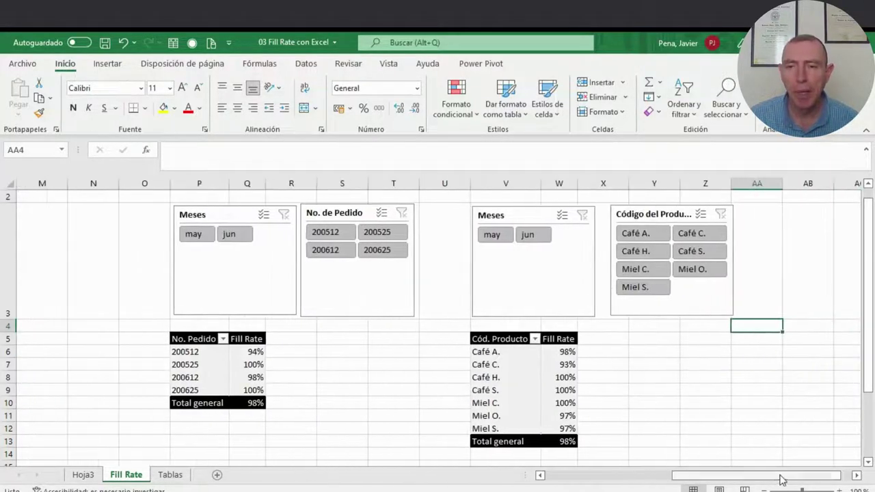
Step: Test Café A. with may and jun, clear both slicers, and show the product pivot's field list
click(649, 235)
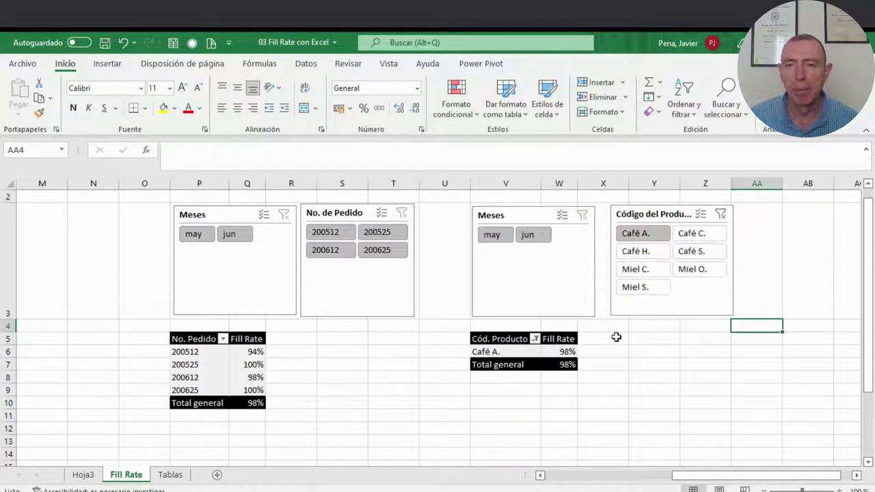
click(498, 239)
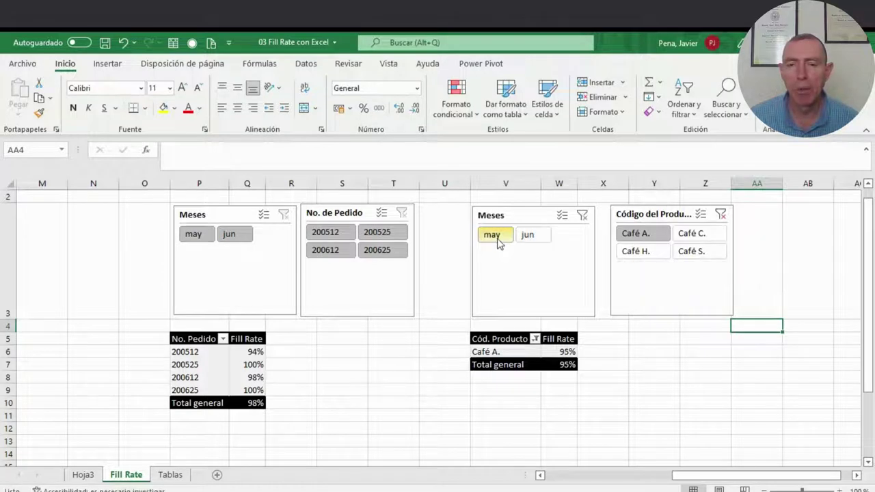
click(532, 235)
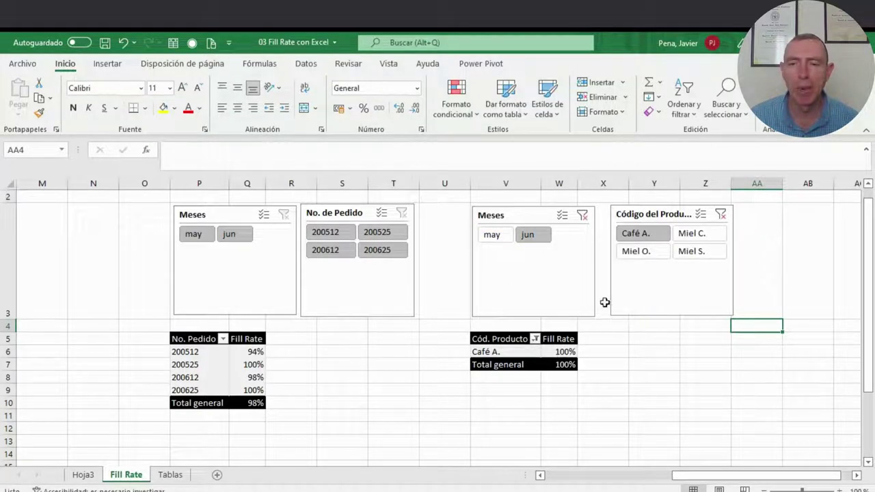
click(582, 216)
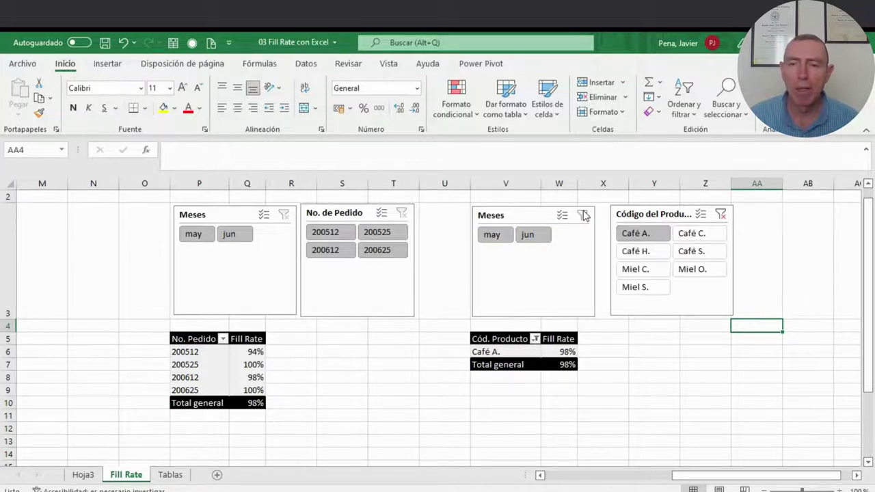
click(720, 213)
click(518, 367)
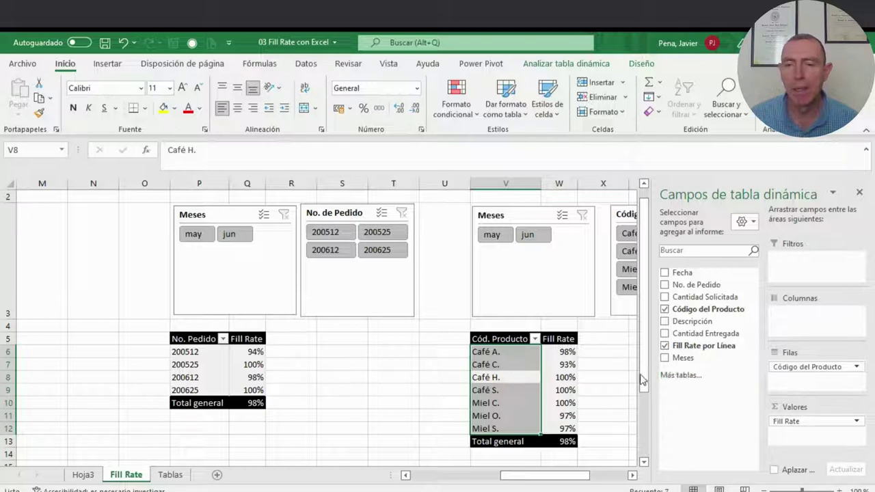
drag(683, 357, 796, 368)
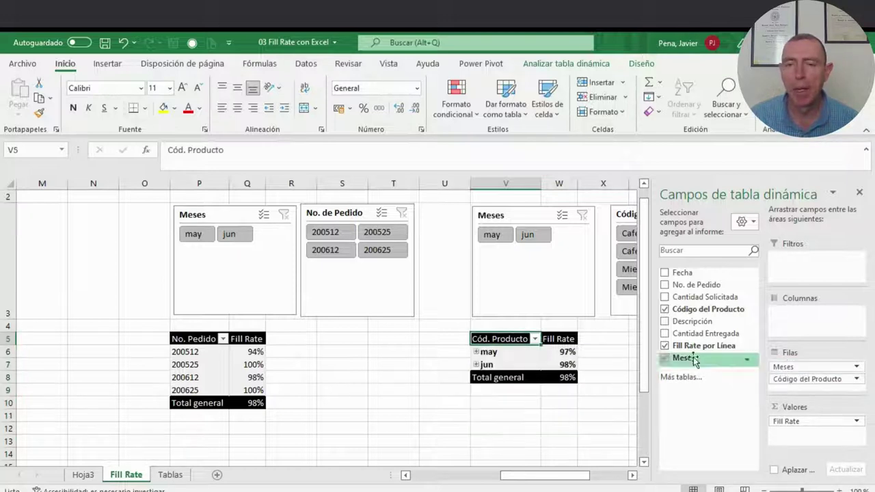
click(476, 352)
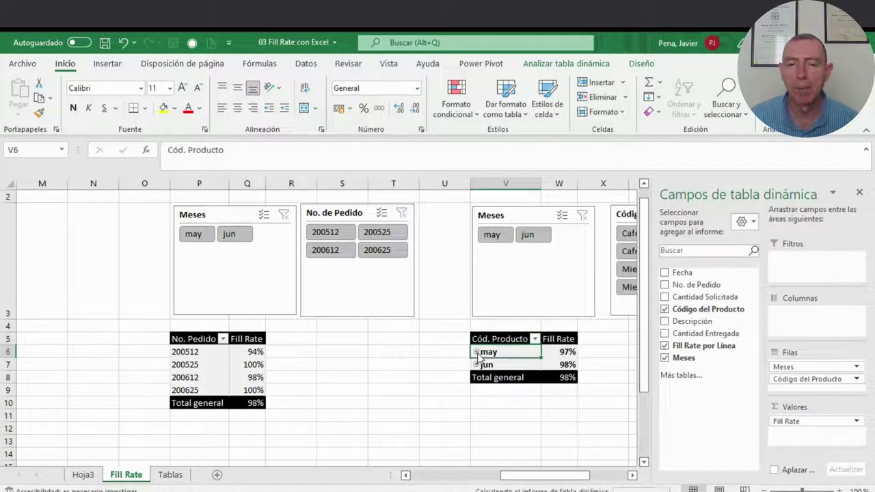
click(477, 417)
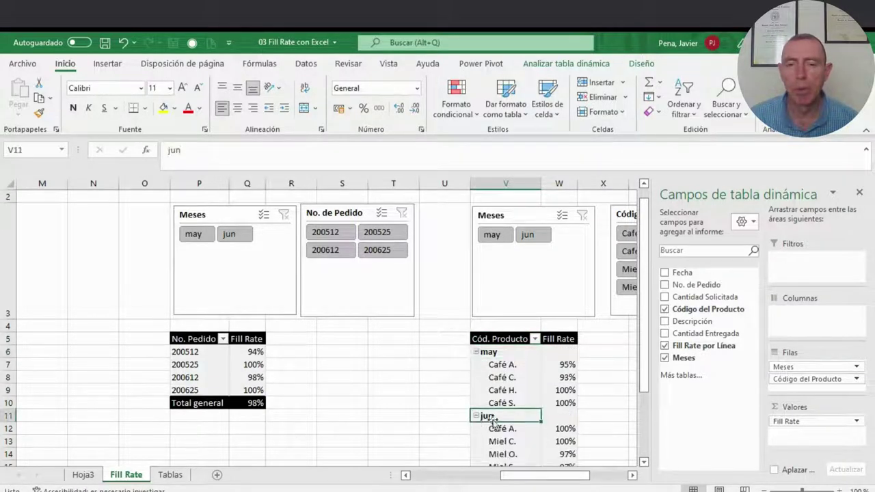
scroll(606, 390, down, 1)
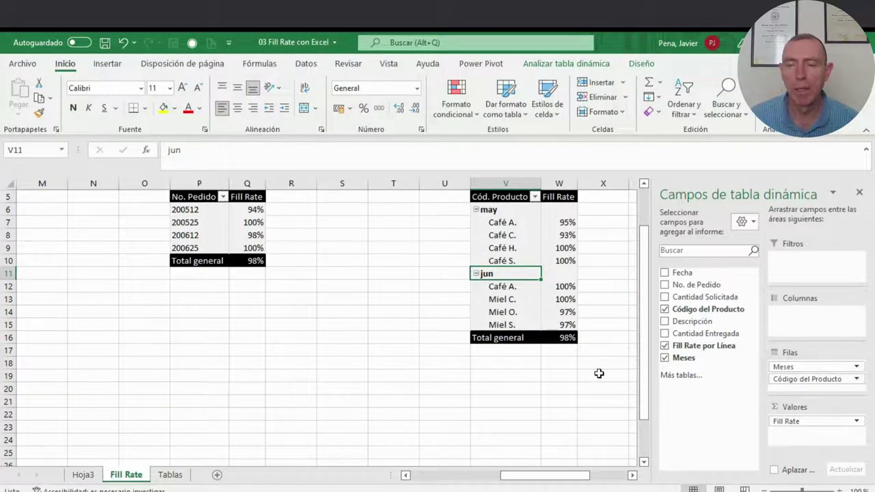
drag(782, 366, 809, 387)
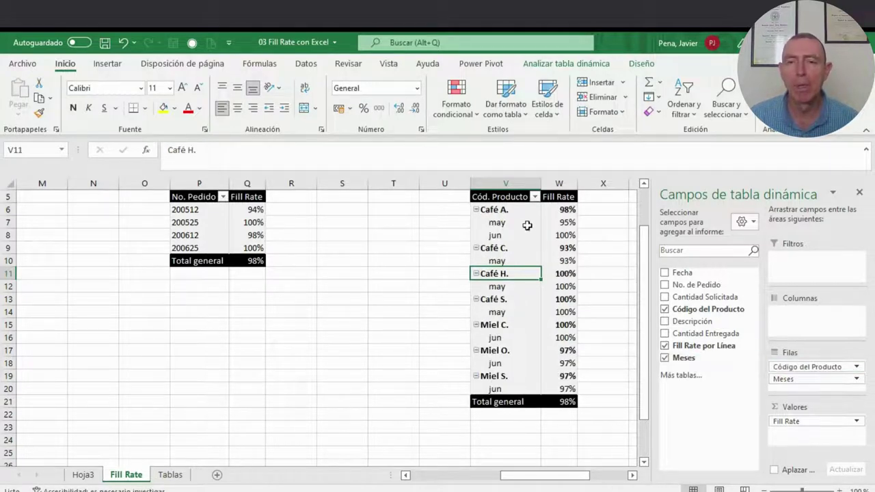
click(567, 209)
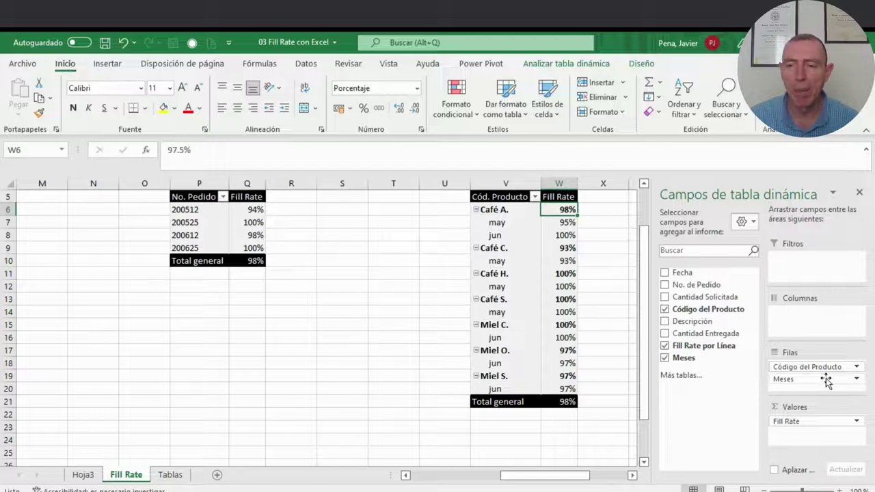
drag(826, 379, 812, 371)
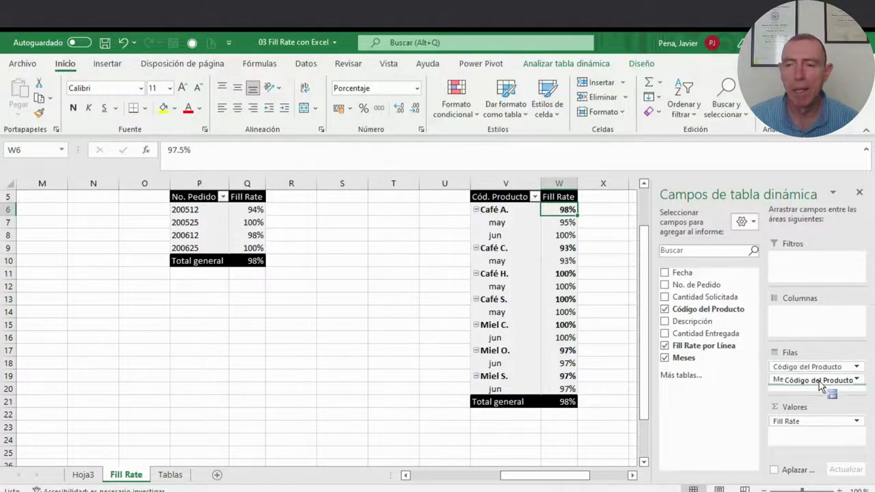
drag(812, 370, 697, 390)
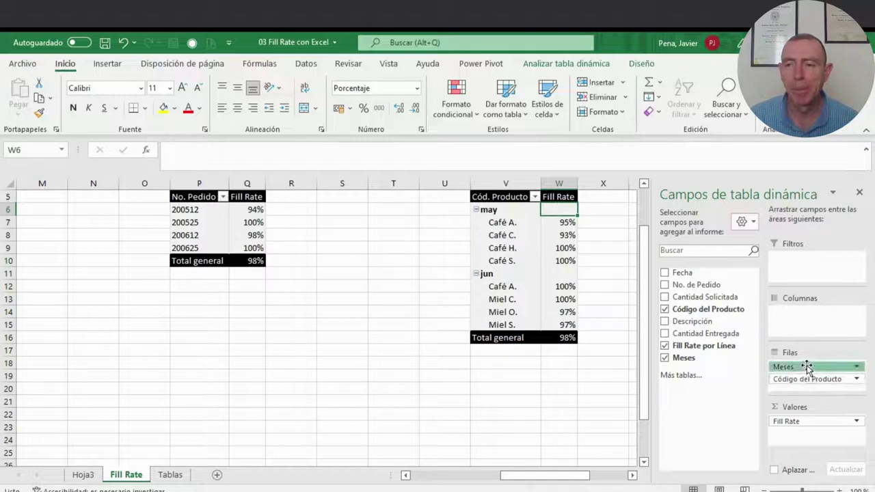
scroll(569, 434, up, 2)
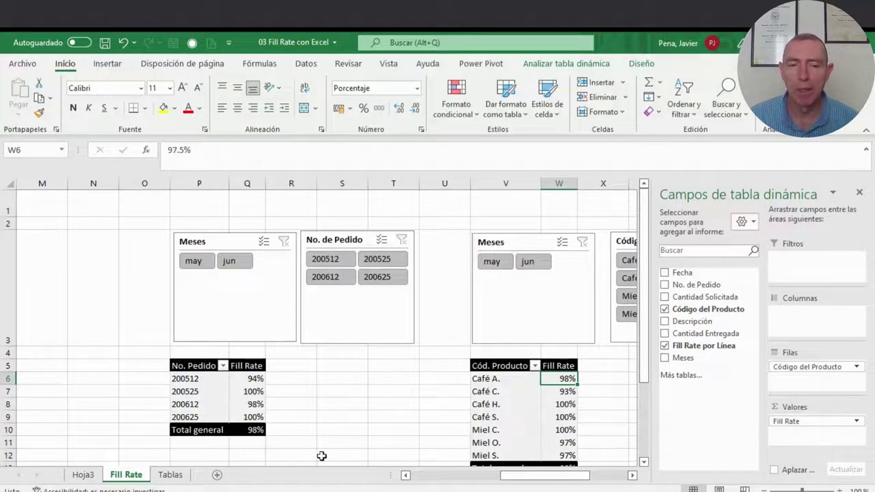
Step: Close the field list and move to the first order's product code in the order table
click(356, 355)
click(375, 372)
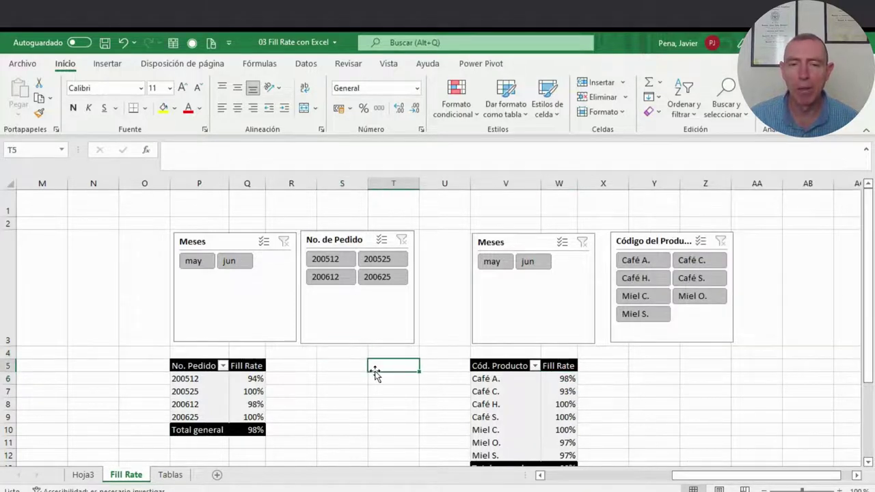
key(Left)
key(Left)
key(Left)
key(Left)
key(Left)
key(Left)
key(Left)
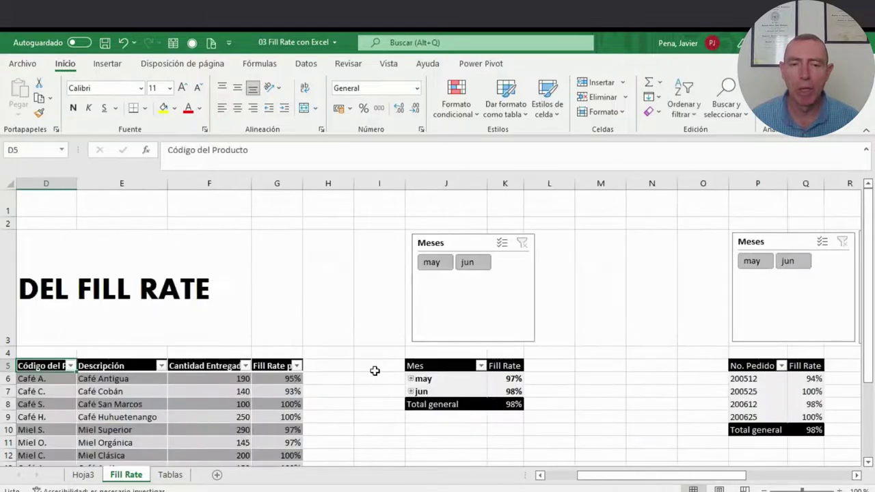
key(Left)
key(Left)
key(Left)
key(Down)
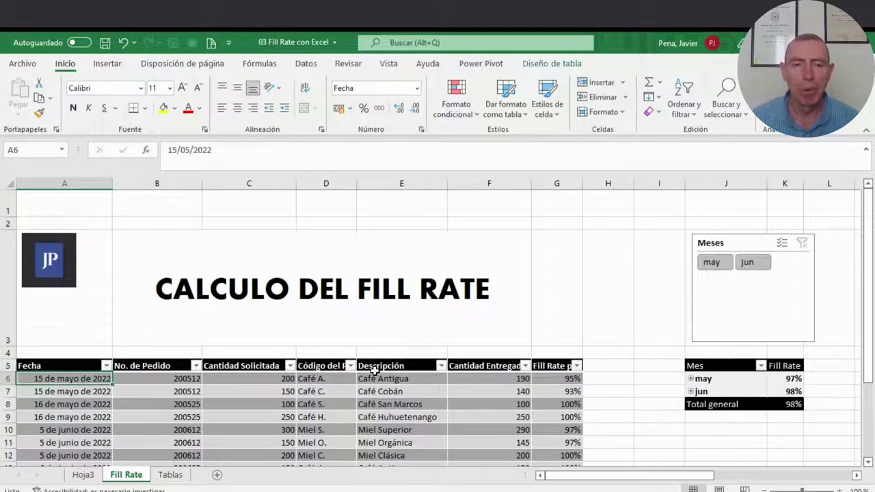
key(Right)
key(Right)
key(Right)
key(Right)
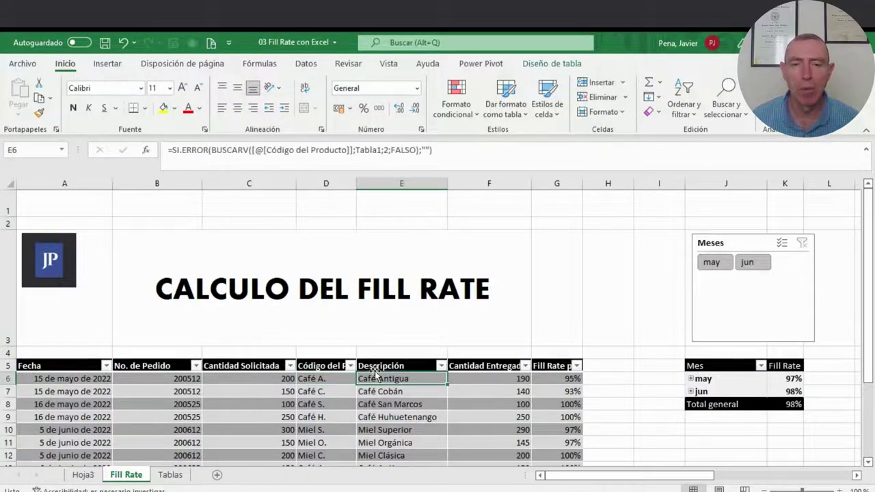
key(Right)
key(Right)
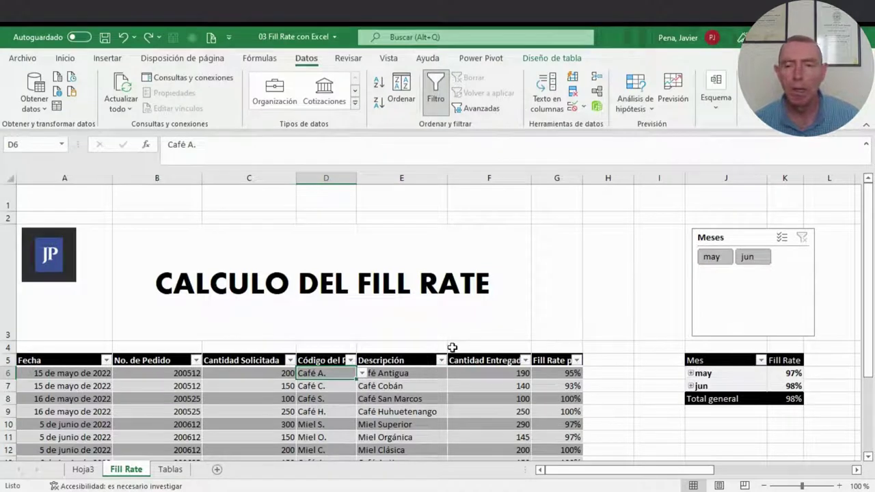
scroll(330, 409, down, 1)
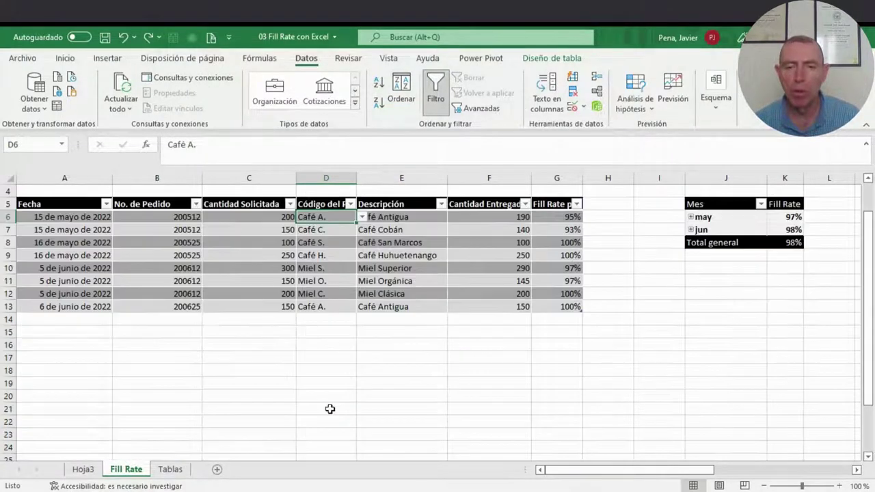
Step: Add product Miel P., described Miel Premiun, to the Tablas list and return to Fill Rate
click(170, 470)
scroll(76, 318, up, 1)
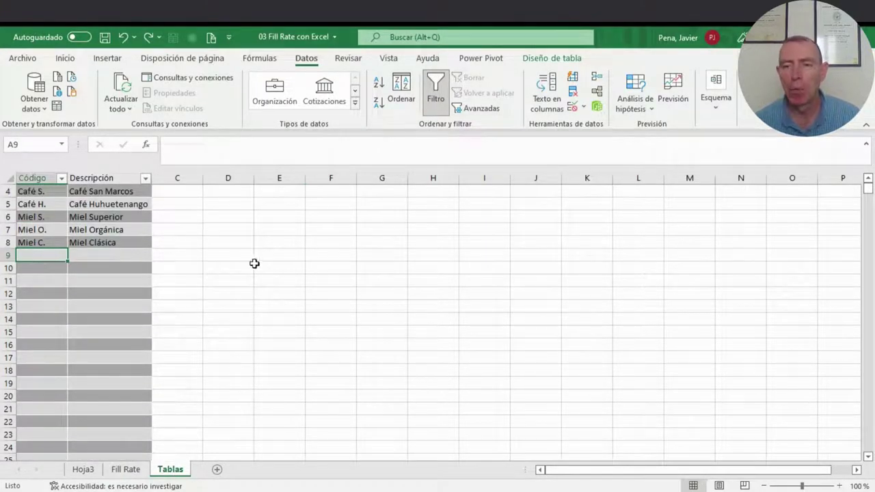
text(Miel P.)
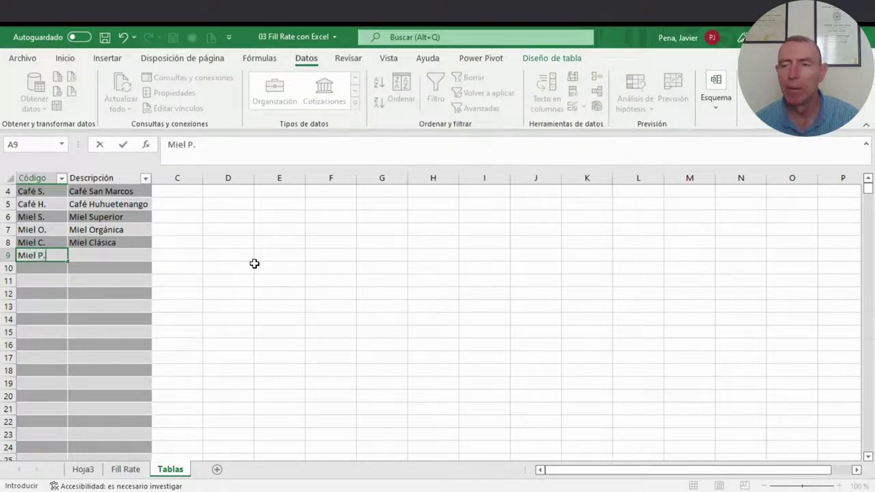
key(Tab)
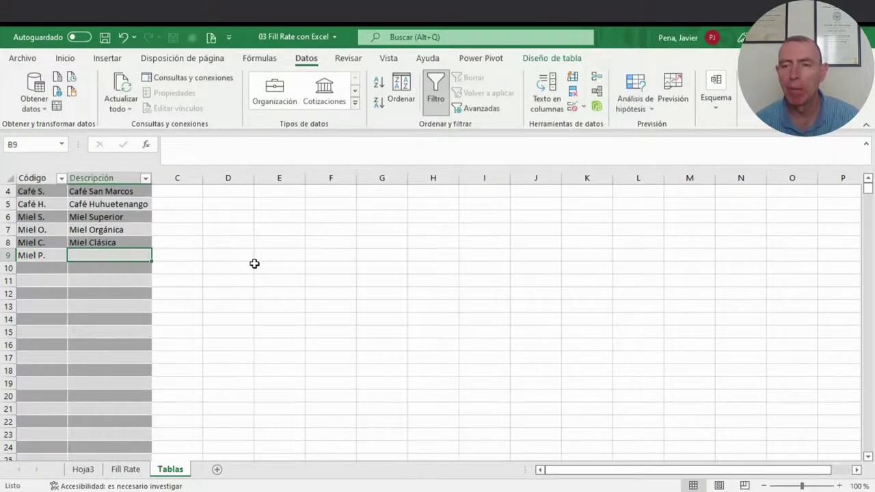
text(Premiun)
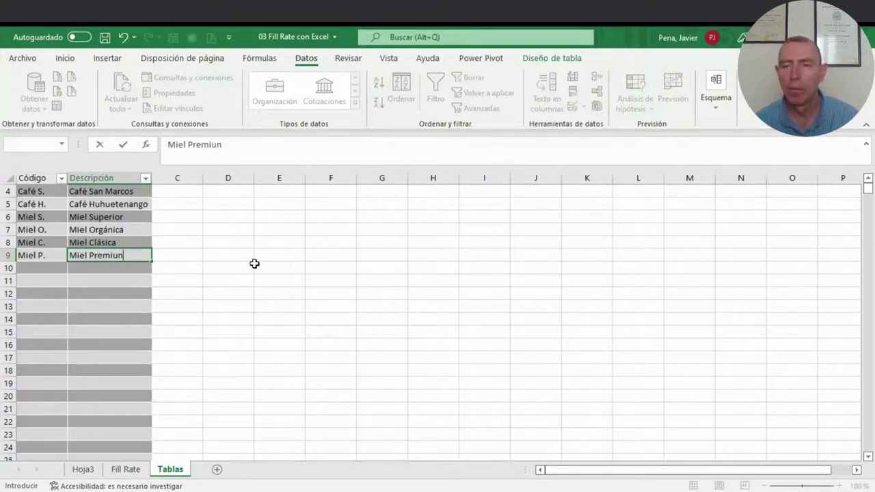
key(Return)
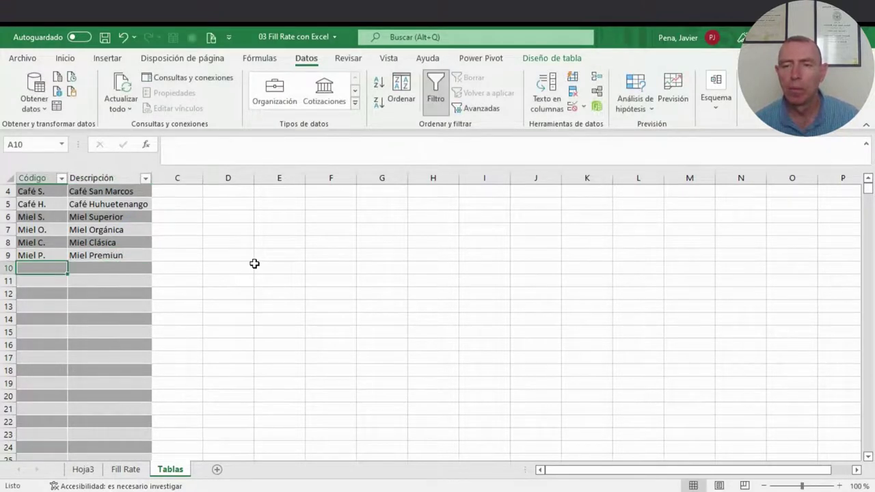
key(ctrl+Page_Up)
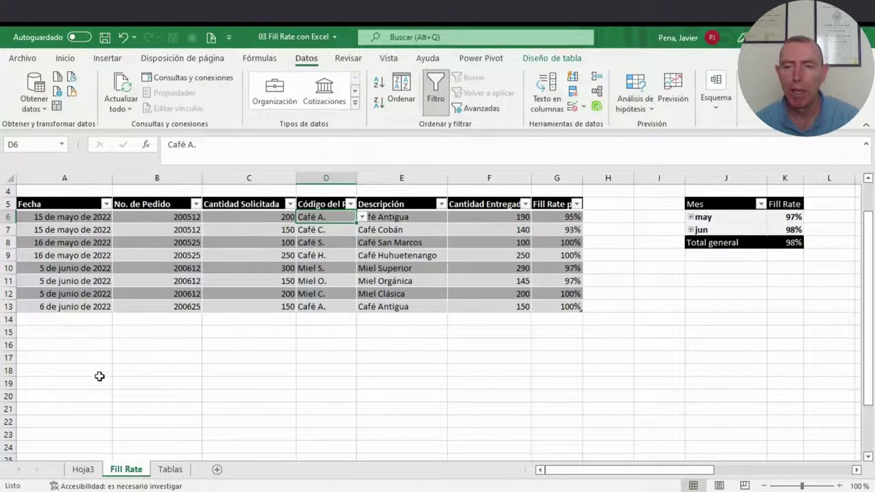
Step: Enter the date 7 de junio de 2022, order 200630 and 100 requested in row 14
click(83, 317)
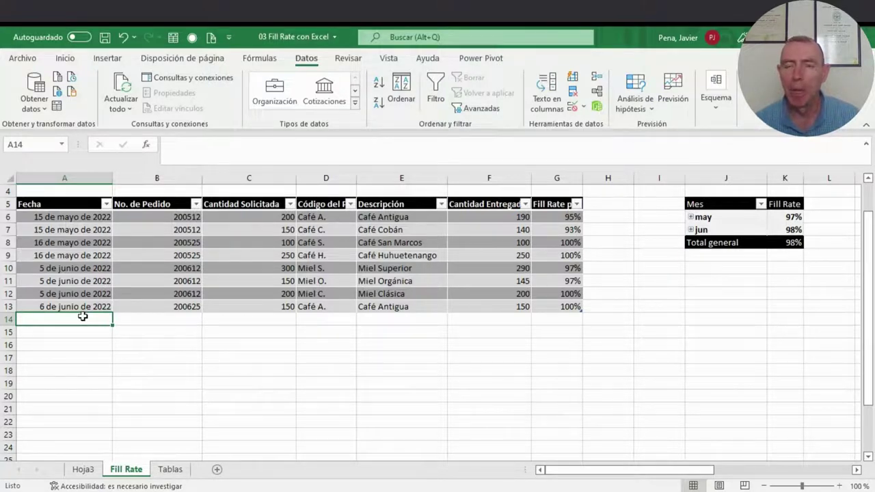
text(7/6)
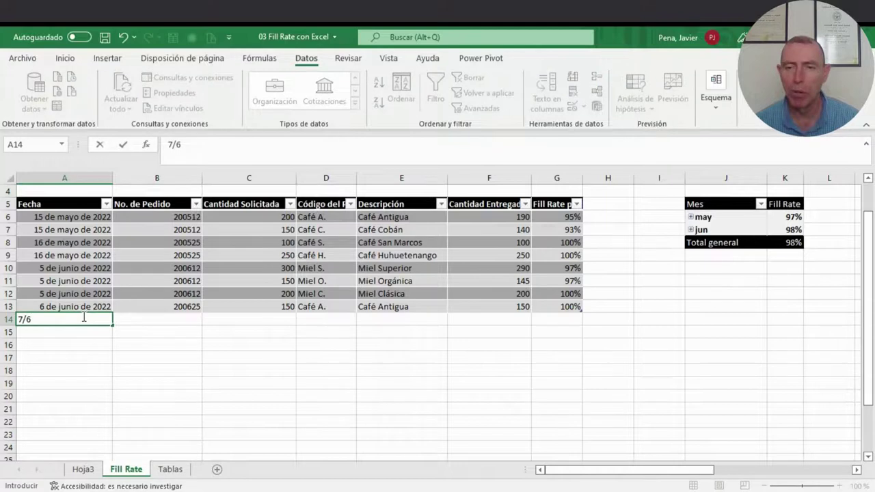
key(Tab)
text(20)
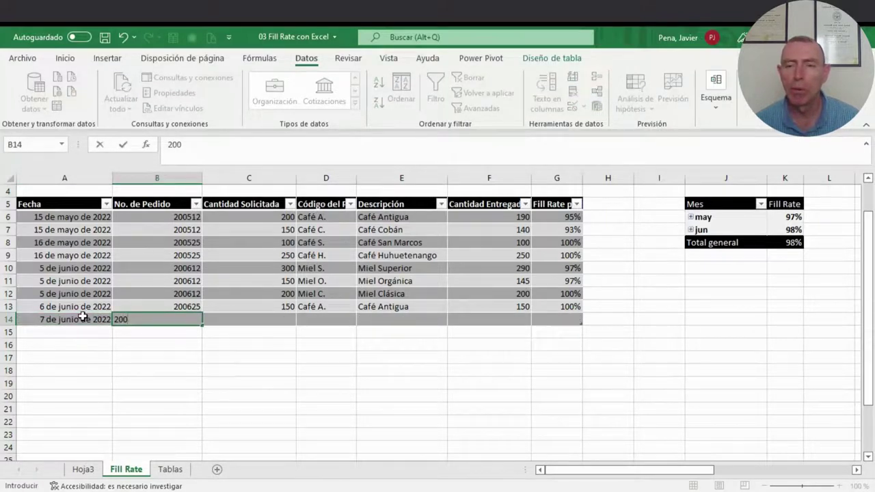
key(Tab)
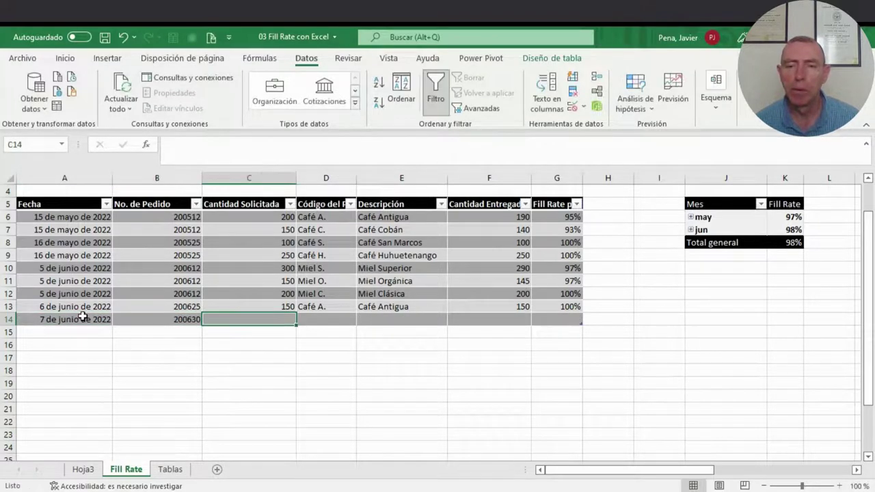
text(100)
key(Tab)
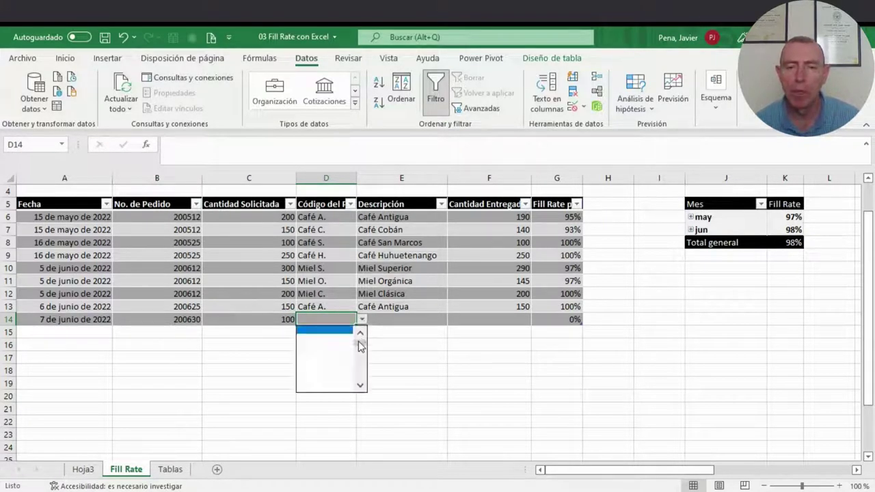
Step: Choose product Miel P. and record 85 delivered, giving an 85% fill rate
click(333, 389)
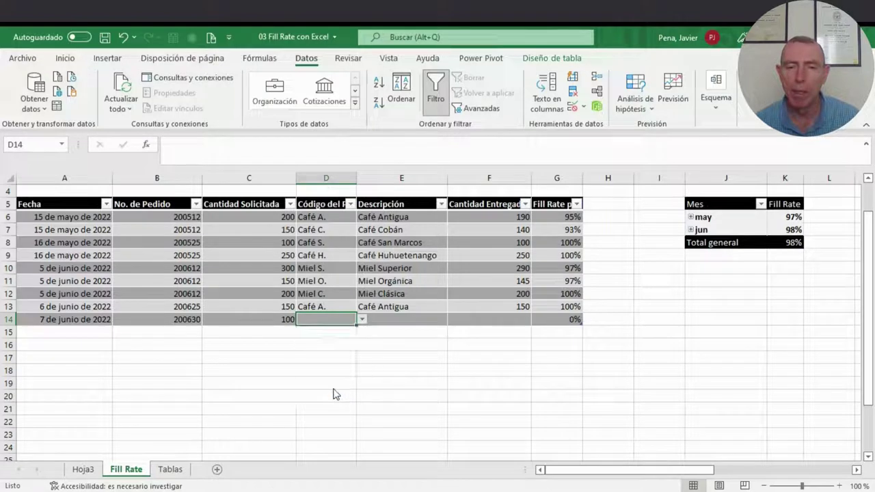
click(503, 321)
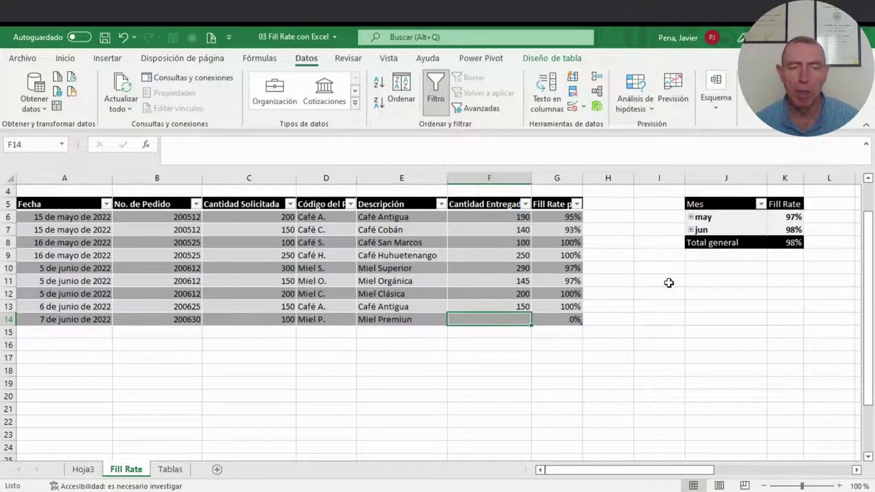
text(85)
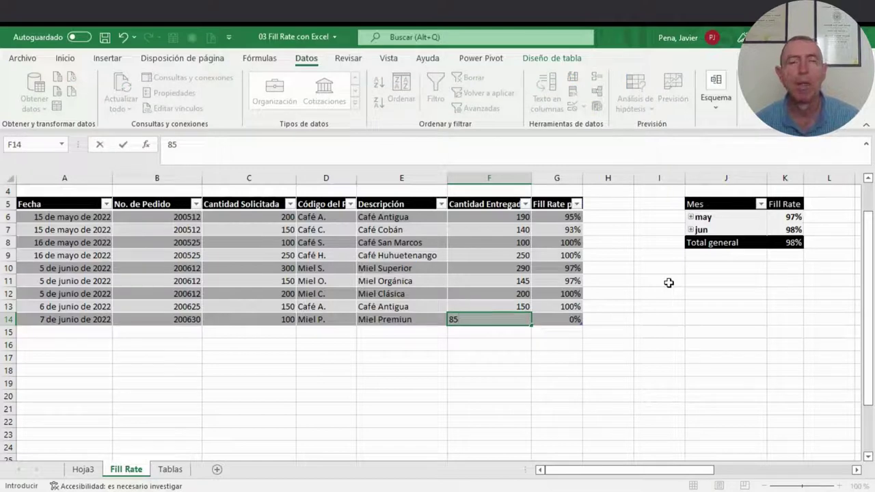
key(Tab)
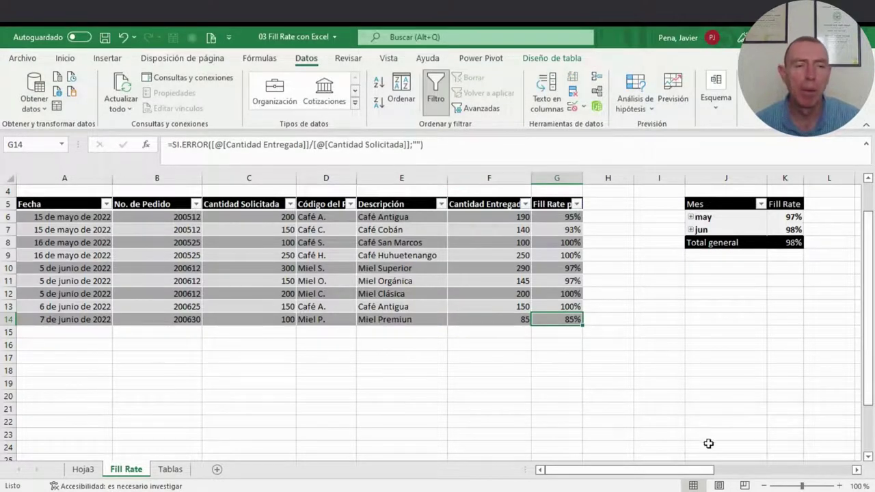
scroll(710, 438, up, 2)
drag(686, 470, 781, 472)
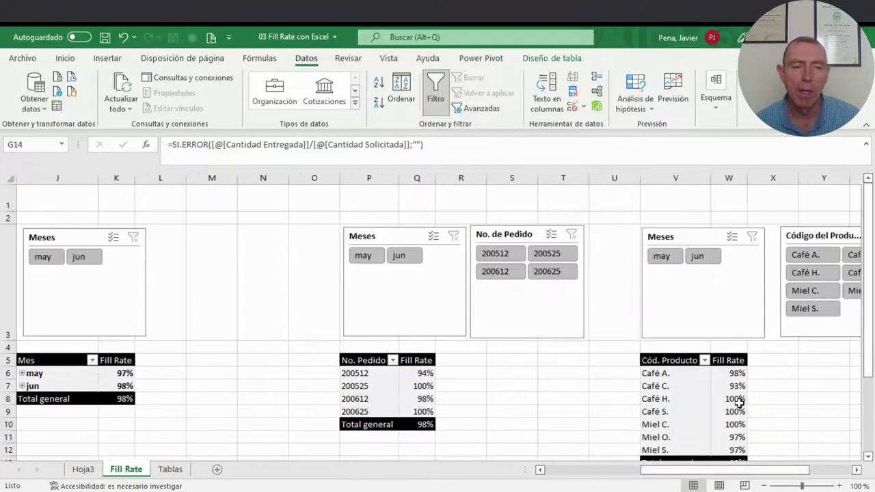
Step: Refresh all pivot tables from the product pivot with Actualizar todo
click(685, 388)
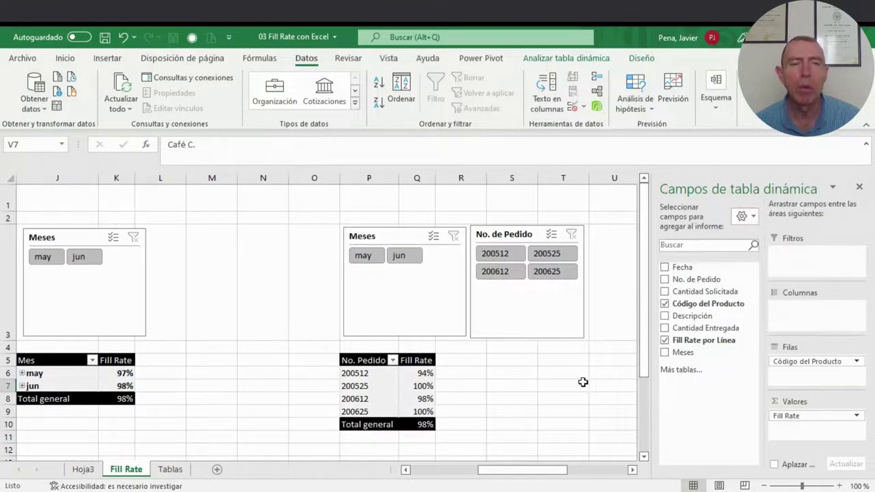
click(566, 60)
click(487, 109)
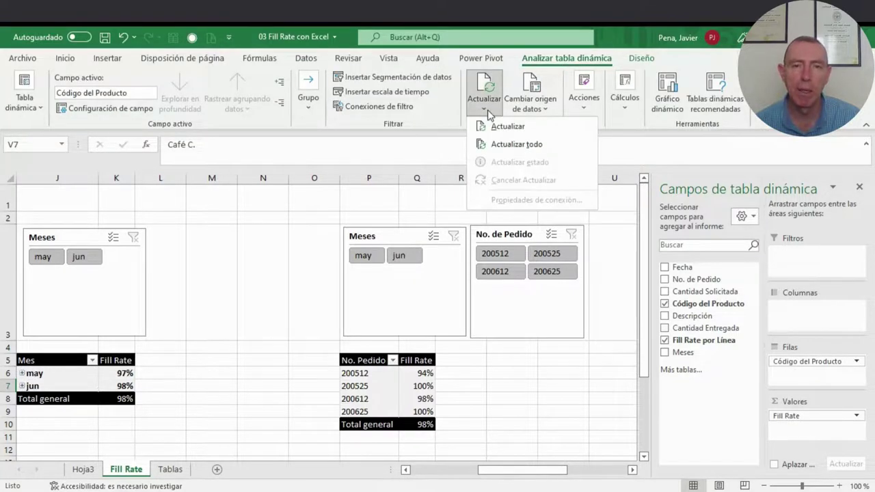
click(528, 146)
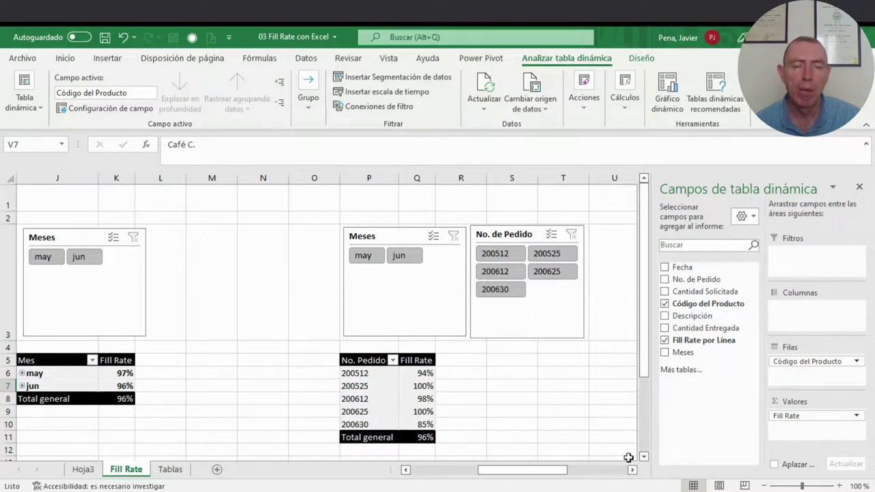
Step: Check that order 200630 now shows 85% and review the product pivot table
click(369, 424)
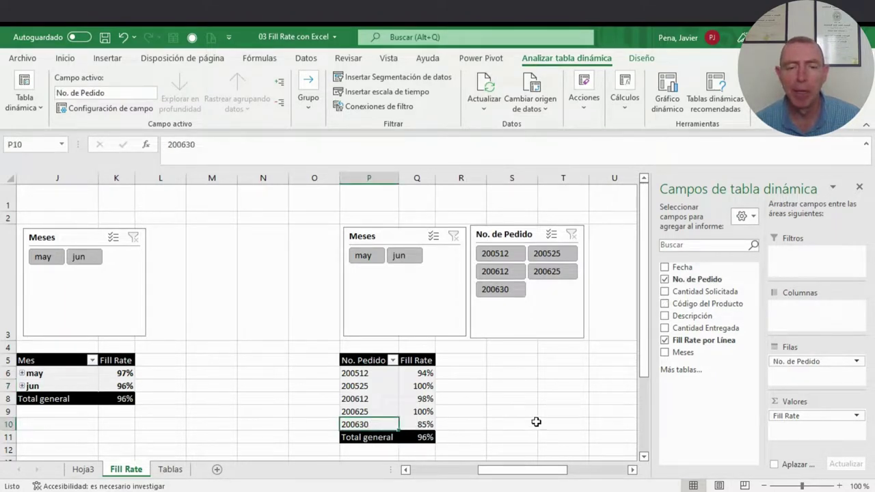
key(Right)
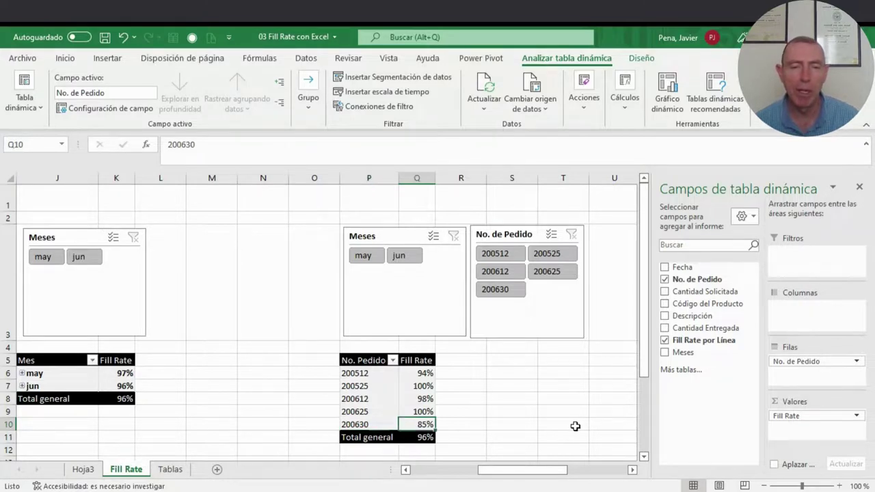
key(Right)
key(Right)
key(Right)
key(Right)
key(Right)
key(Right)
key(Right)
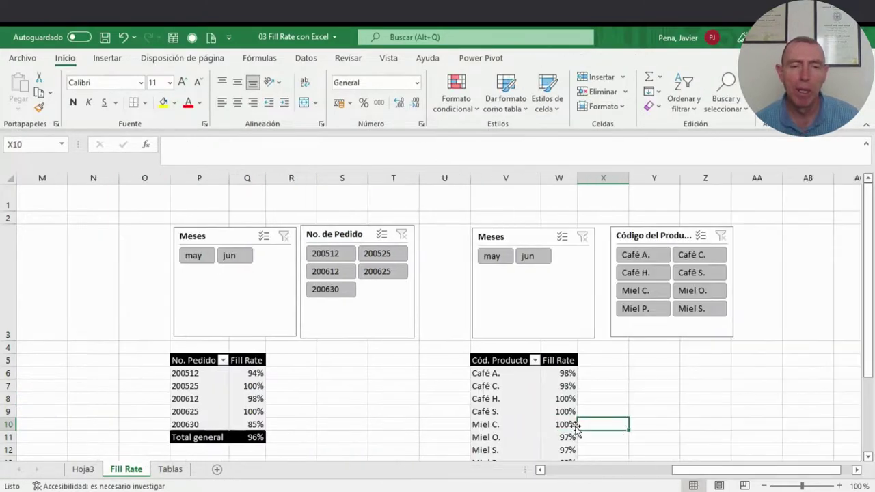
click(671, 383)
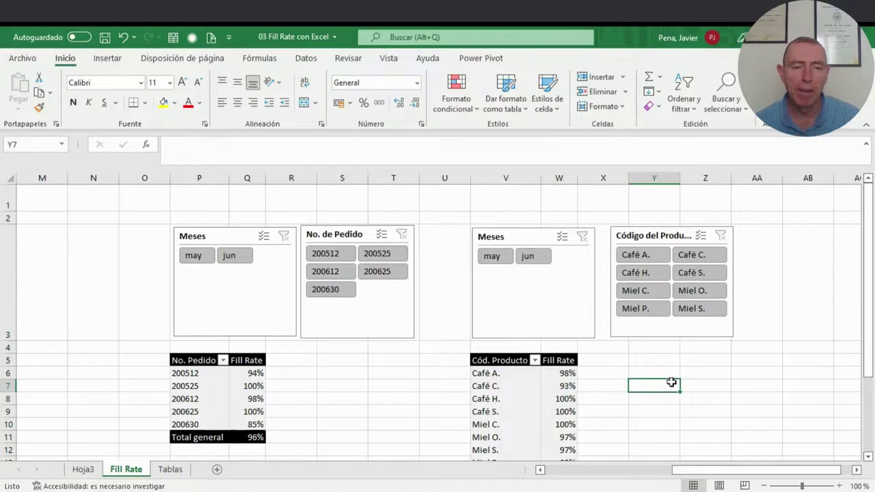
key(Down)
key(Down)
key(Down)
key(Down)
key(Down)
key(Down)
key(Down)
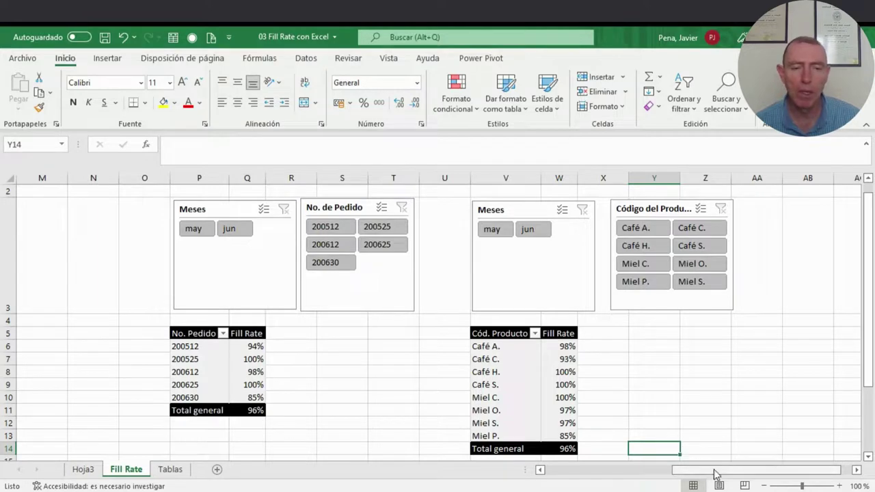
click(655, 421)
key(Left)
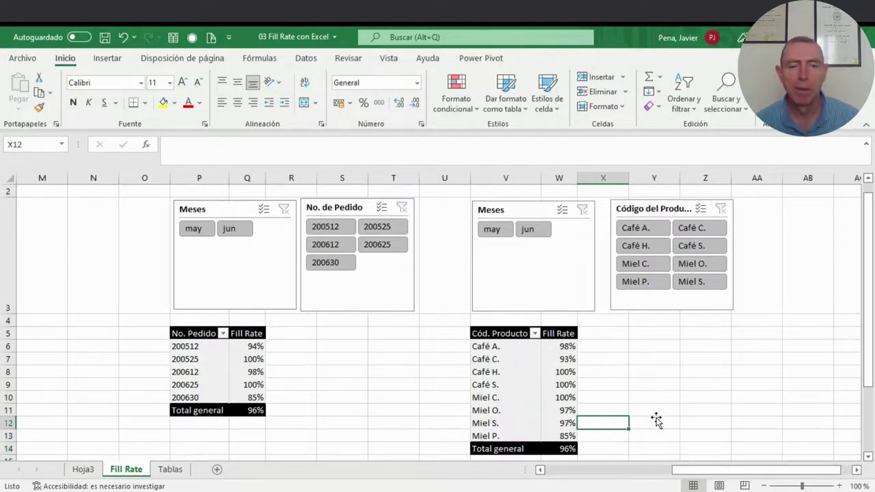
key(Left)
key(Left)
key(Left)
key(Left)
key(Left)
key(Left)
key(Left)
key(Left)
key(Left)
key(Up)
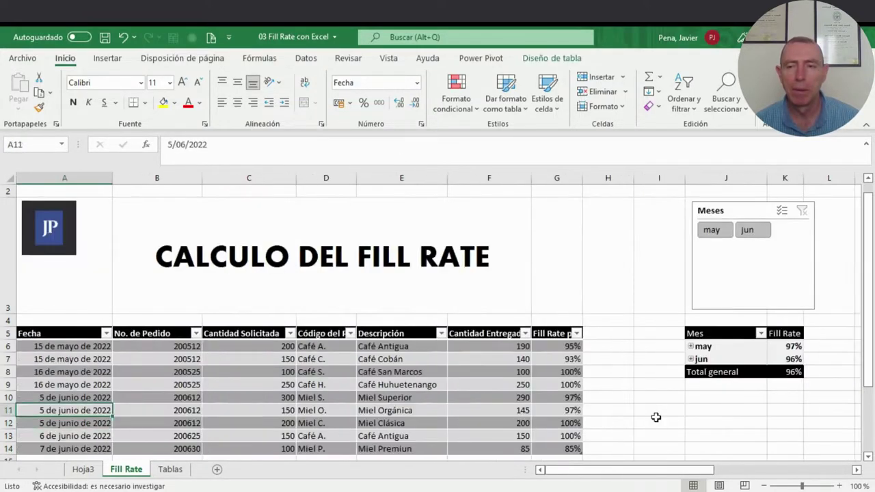
key(ctrl+Home)
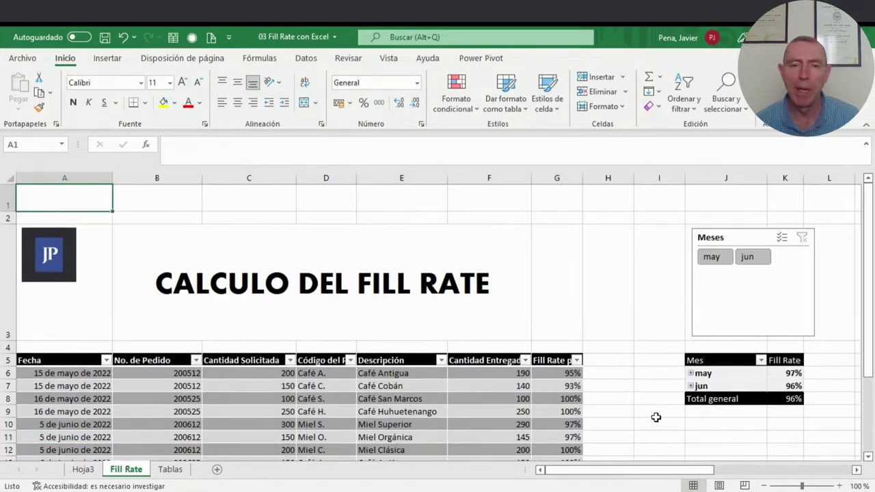